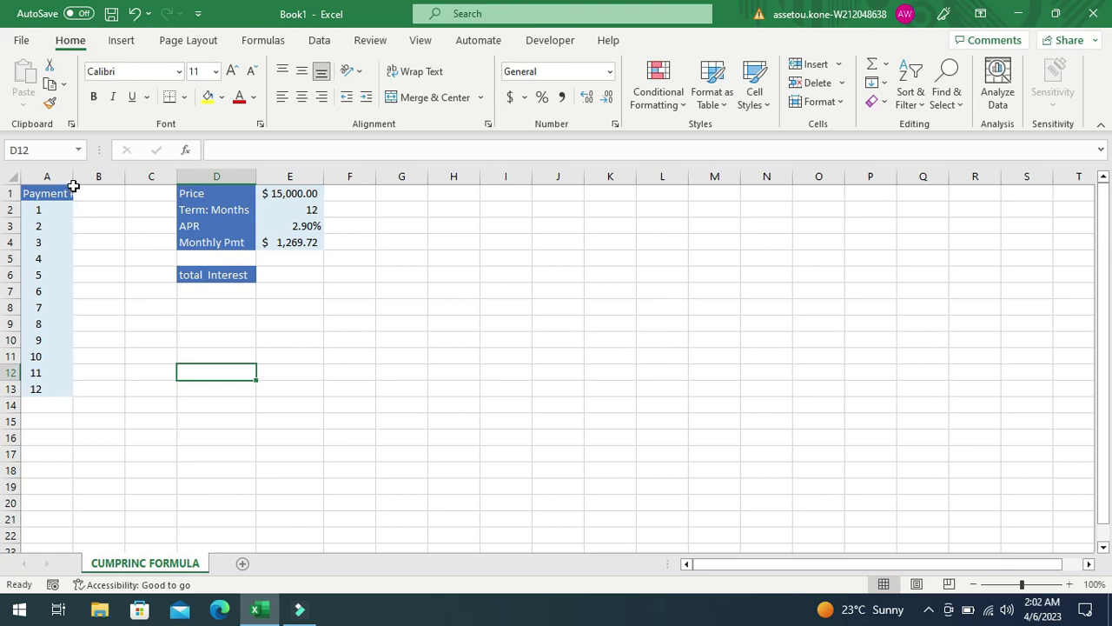
# Step: Widen column A to about 10.00 so 'Payment #' fits, then review the loan values
pyautogui.moveTo(73, 180); pyautogui.dragTo(81, 180)
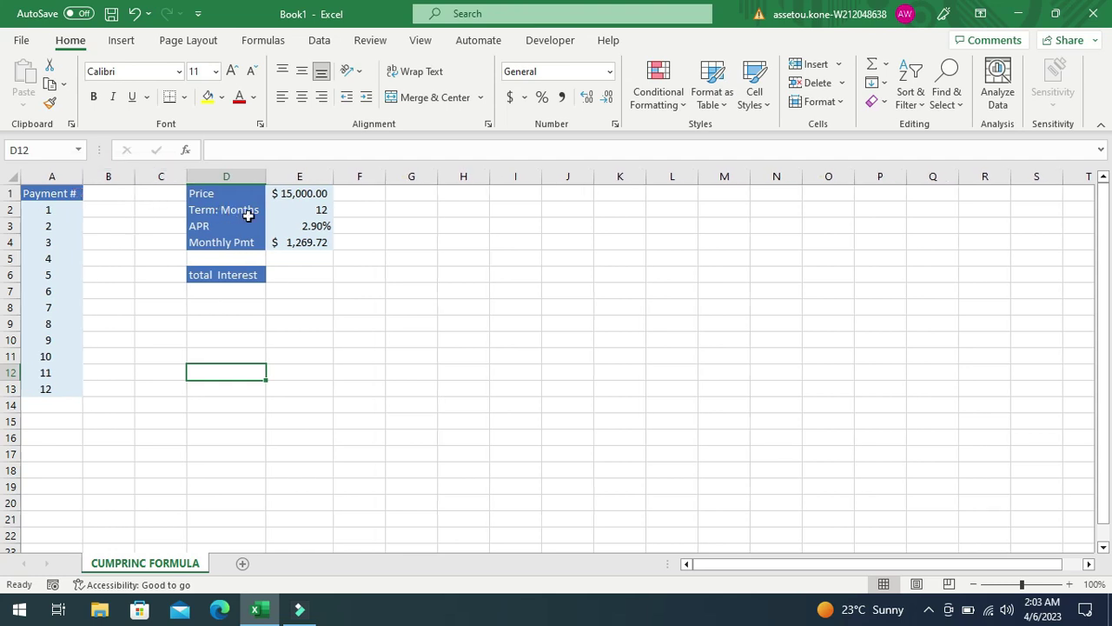
pyautogui.click(286, 275)
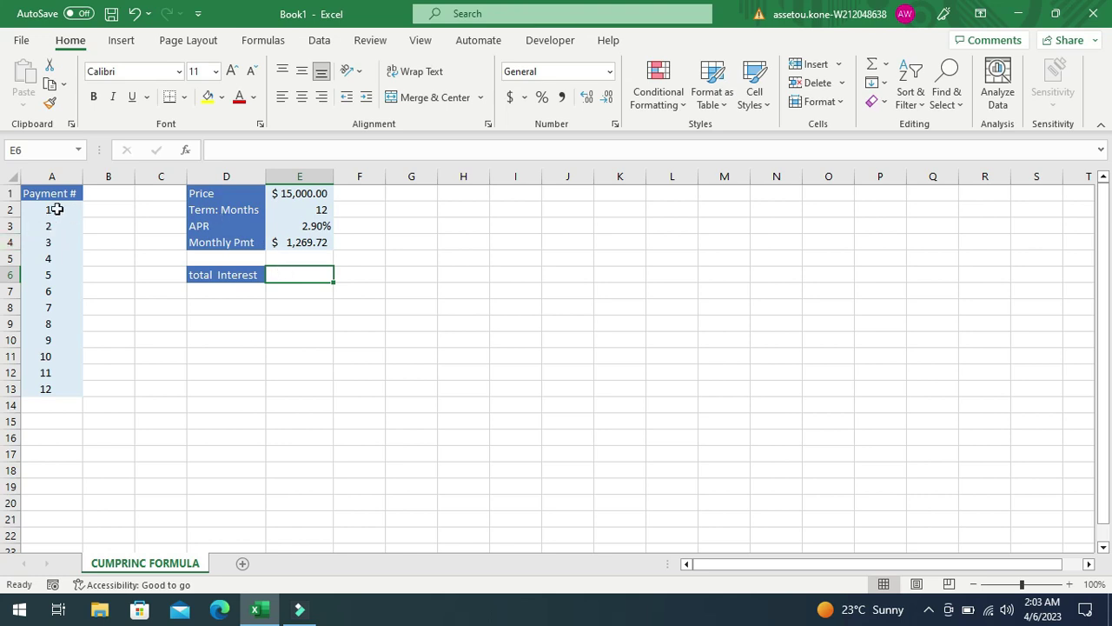
pyautogui.moveTo(54, 209); pyautogui.dragTo(52, 382)
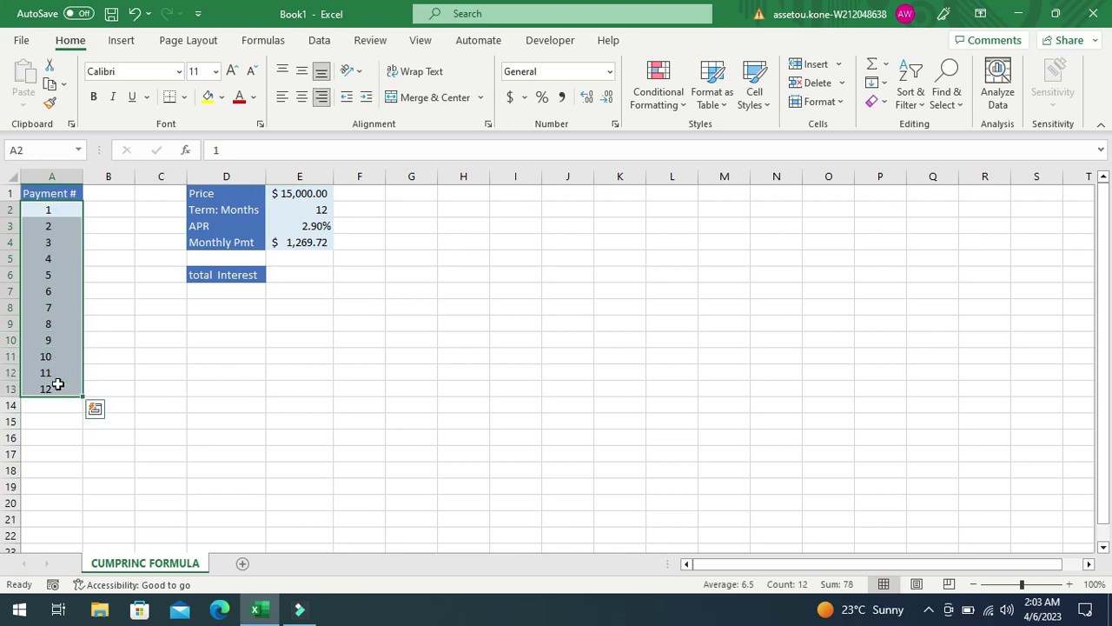
pyautogui.click(240, 323)
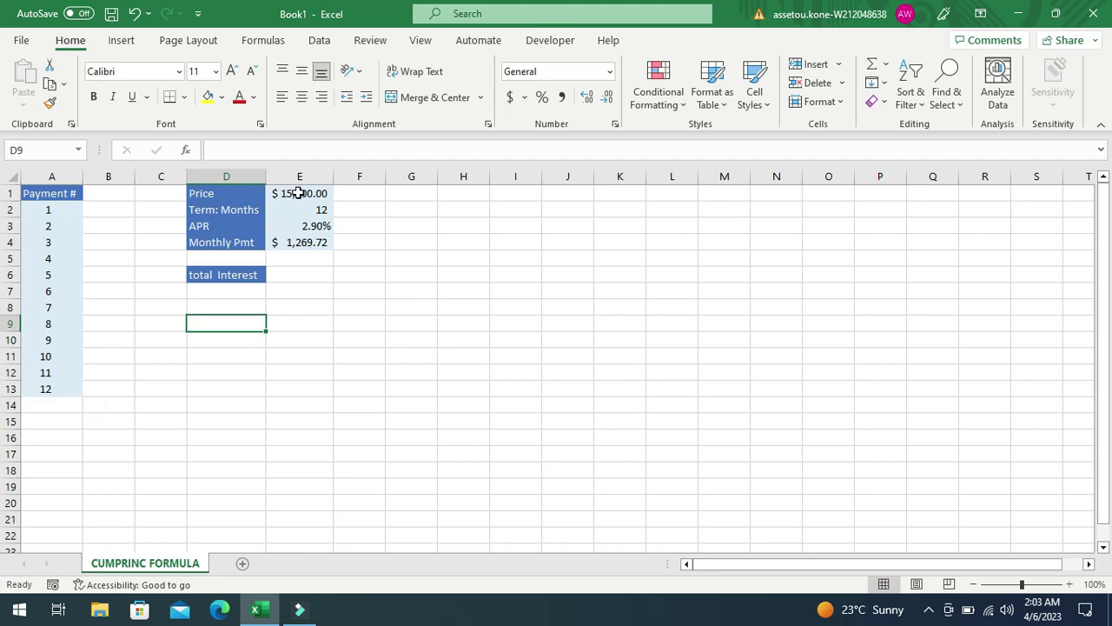
pyautogui.moveTo(299, 193); pyautogui.dragTo(298, 243)
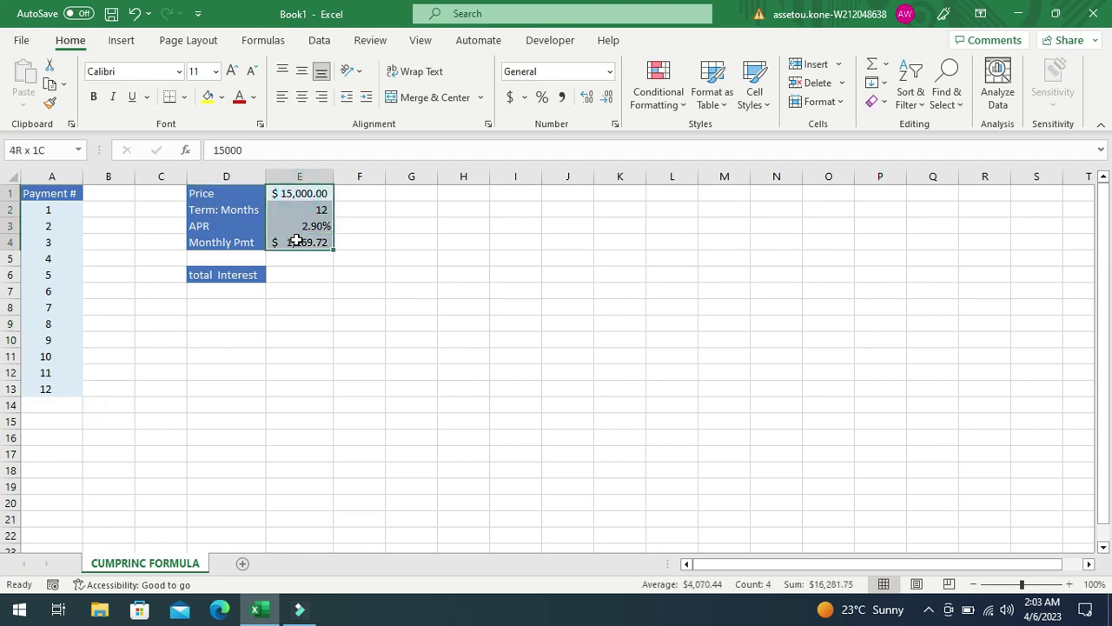
pyautogui.click(292, 288)
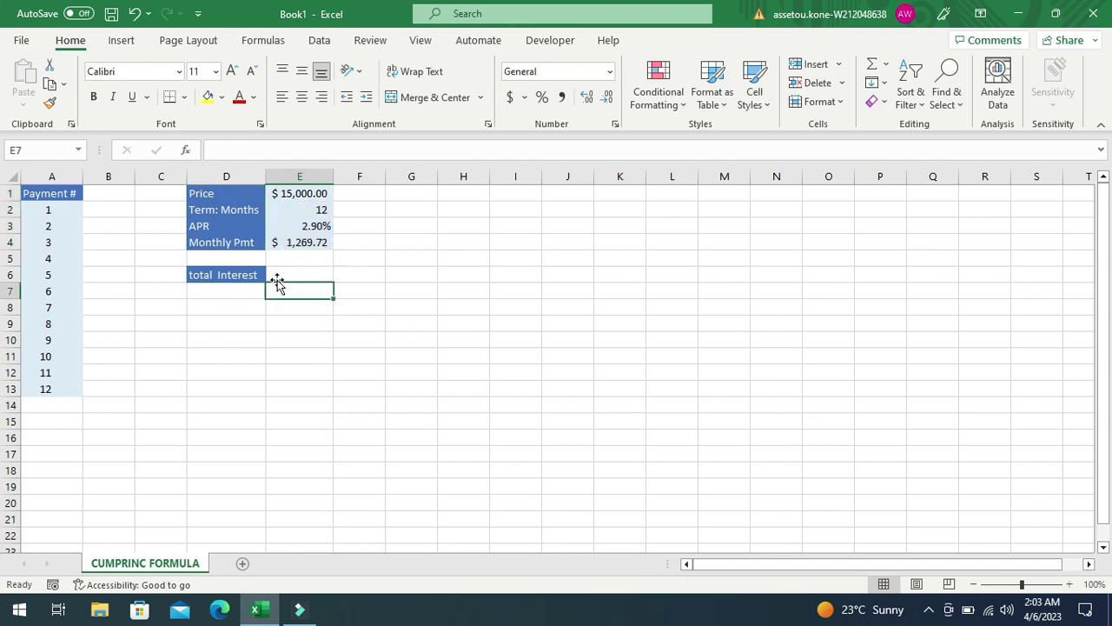
# Step: Begin a =CUMPRINC formula in cell E6 using the AutoComplete suggestion
pyautogui.click(277, 270)
pyautogui.write('=')
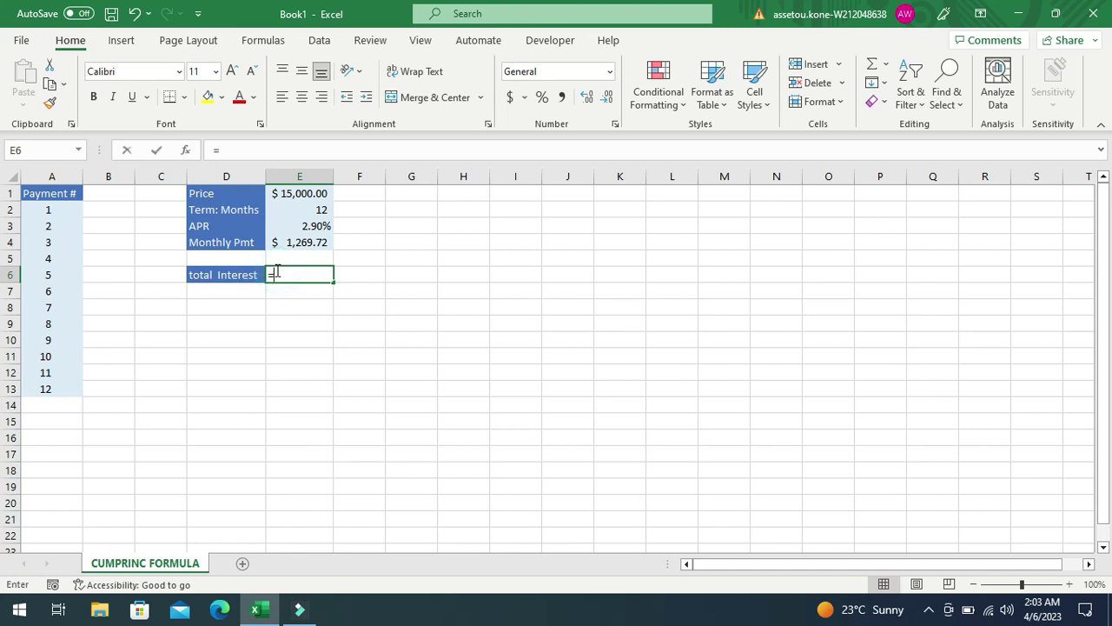
pyautogui.write('C')
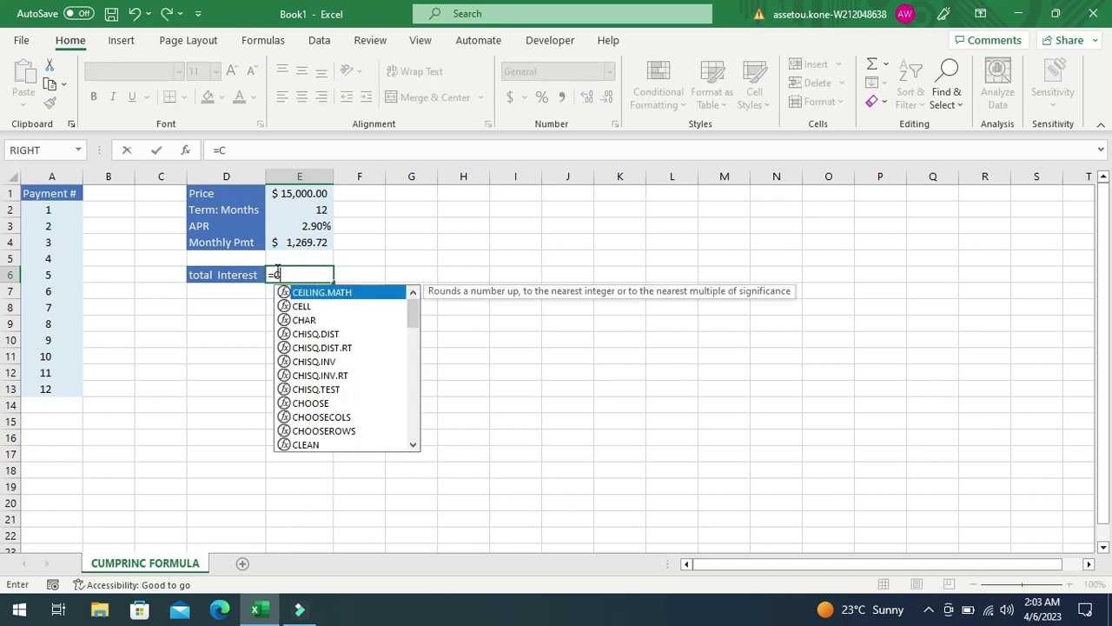
pyautogui.write('U')
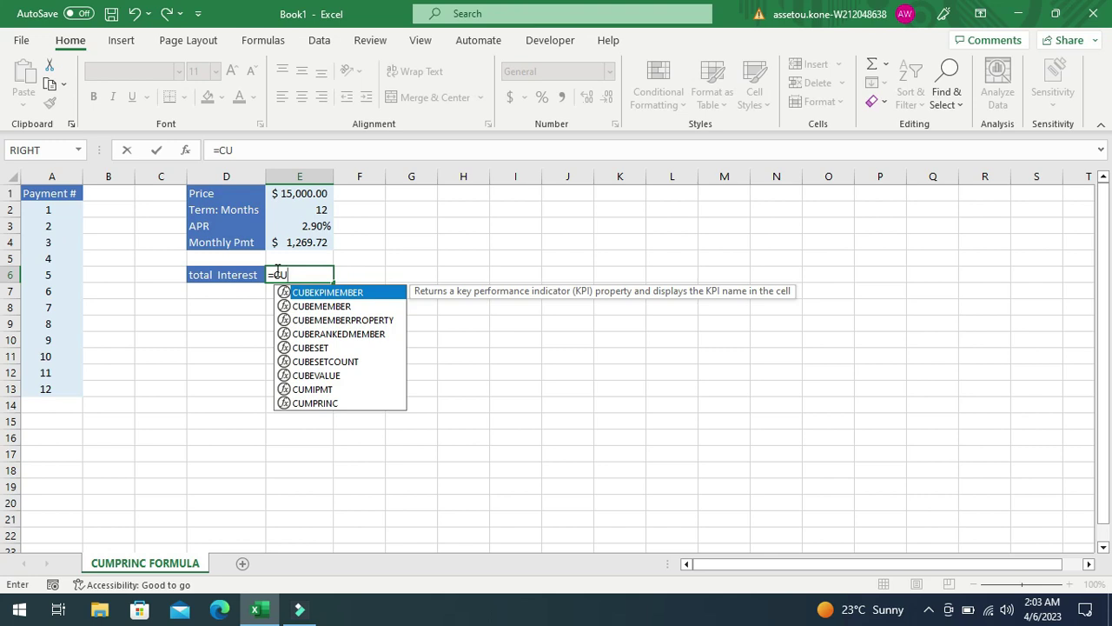
pyautogui.write('M')
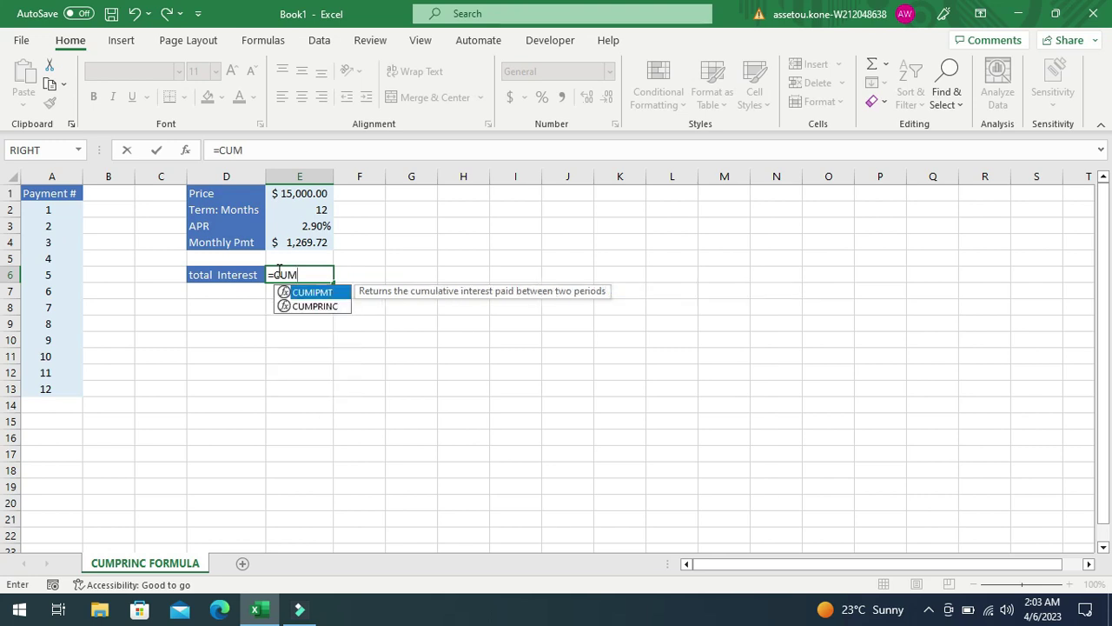
pyautogui.click(310, 309)
pyautogui.doubleClick(310, 310)
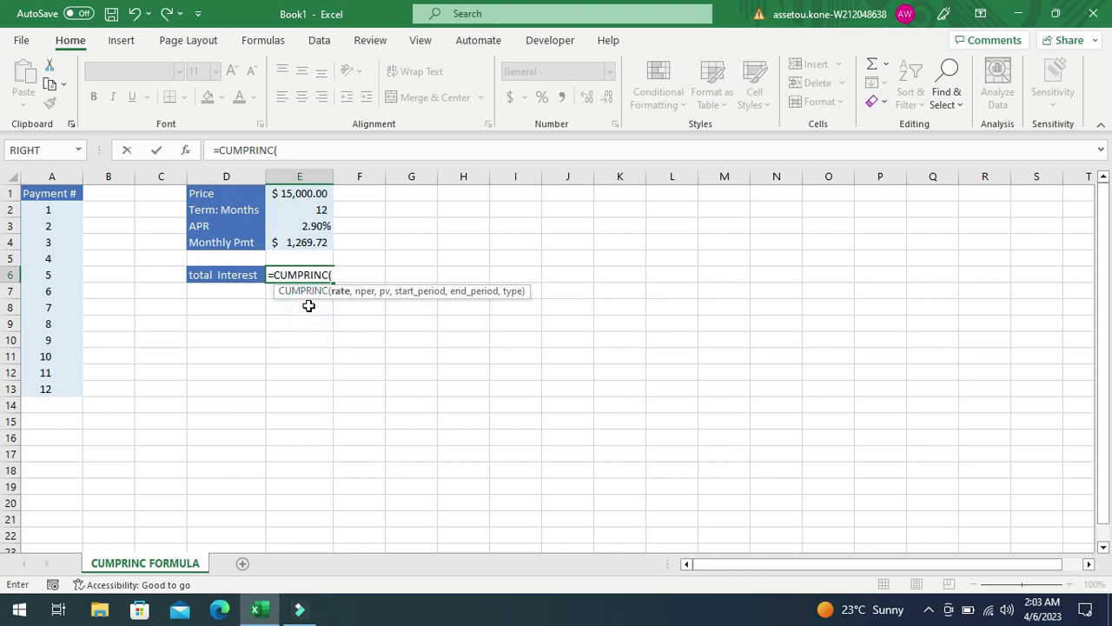
# Step: Fill CUMPRINC's Rate, Nper and Pv arguments with cells E3, E2 and E1
pyautogui.click(184, 152)
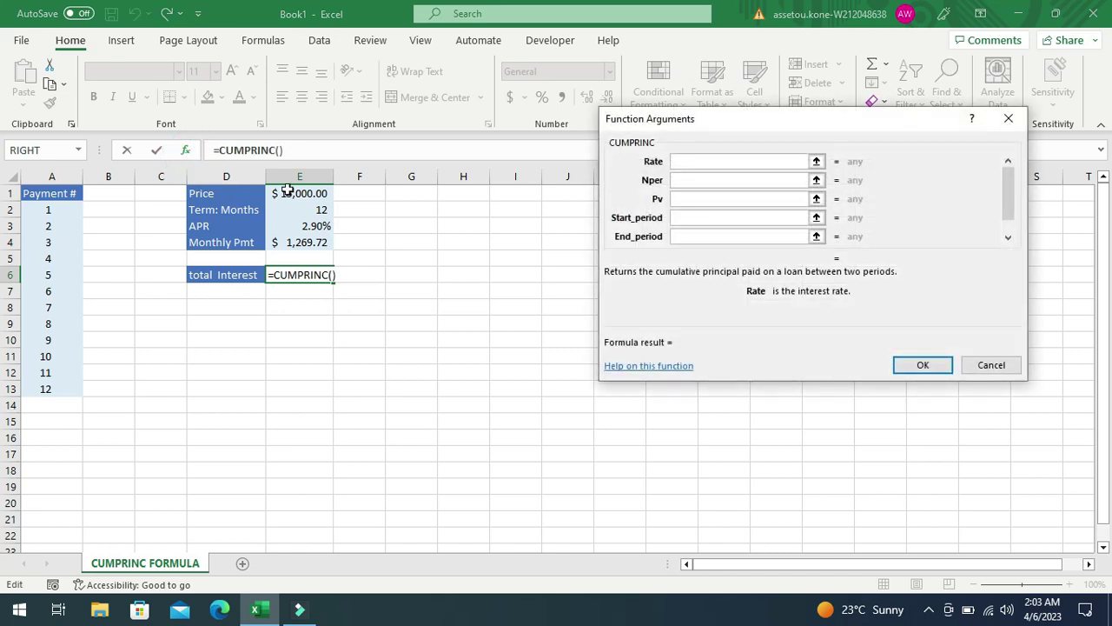
pyautogui.click(314, 226)
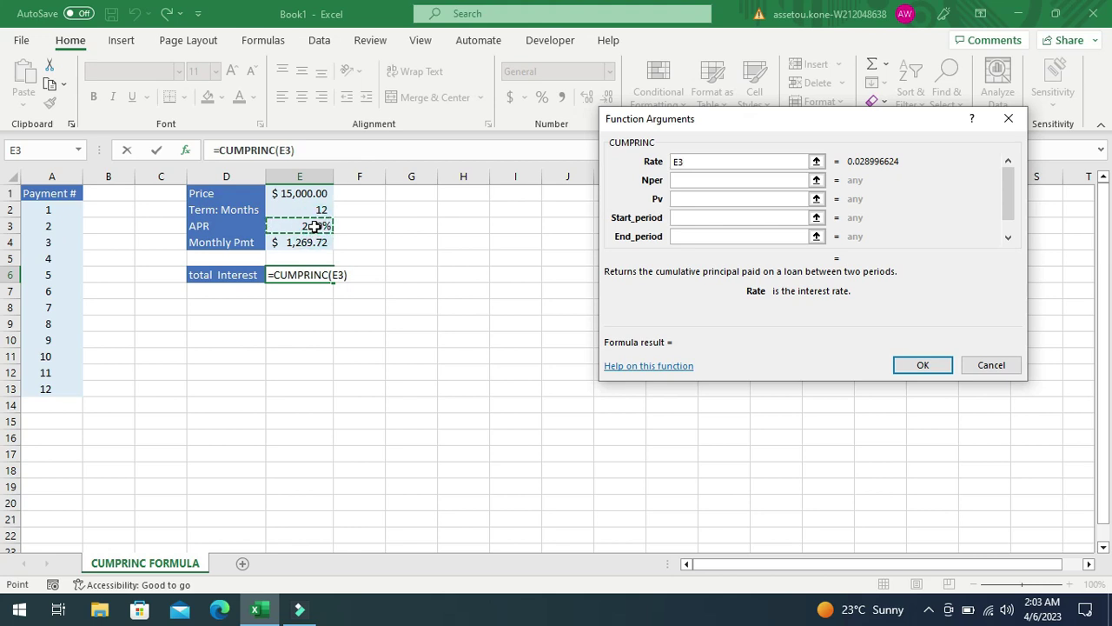
pyautogui.press('Tab')
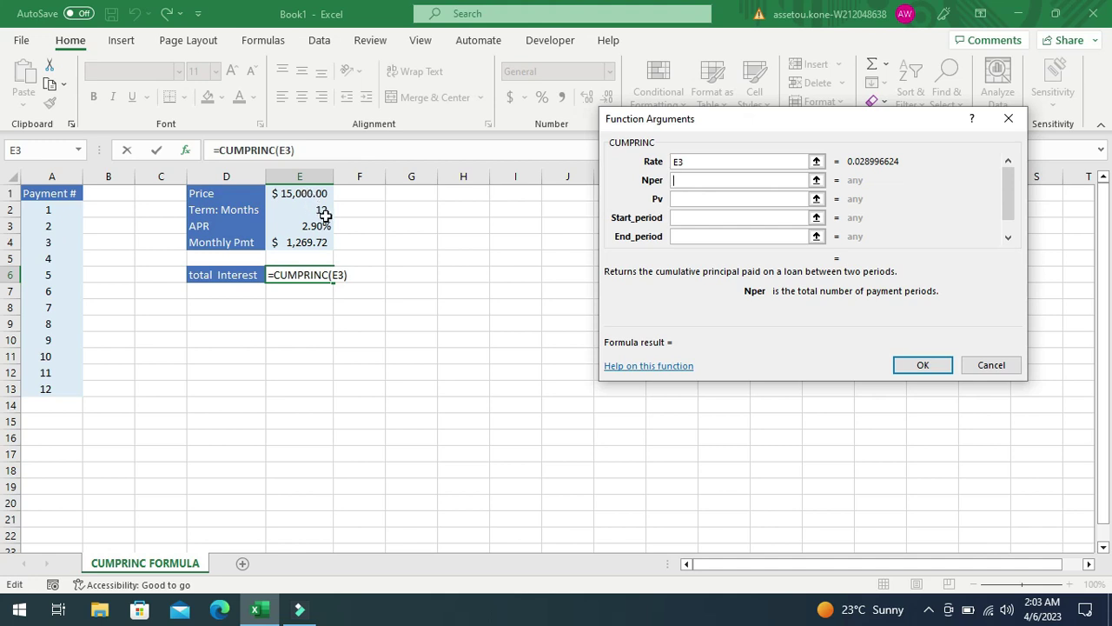
pyautogui.click(323, 215)
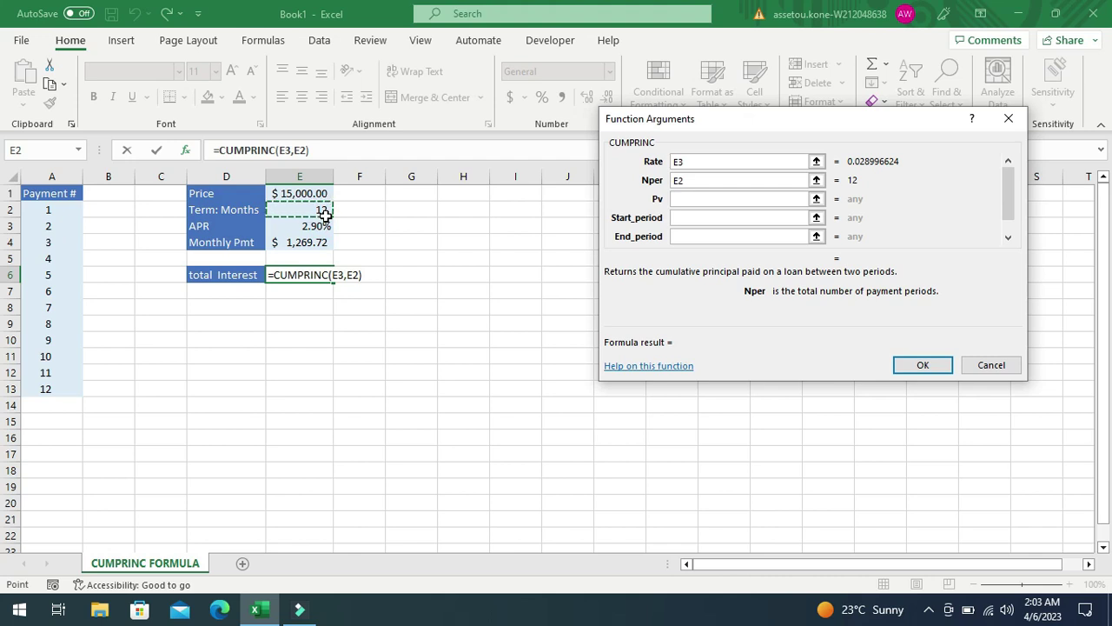
pyautogui.press('Tab')
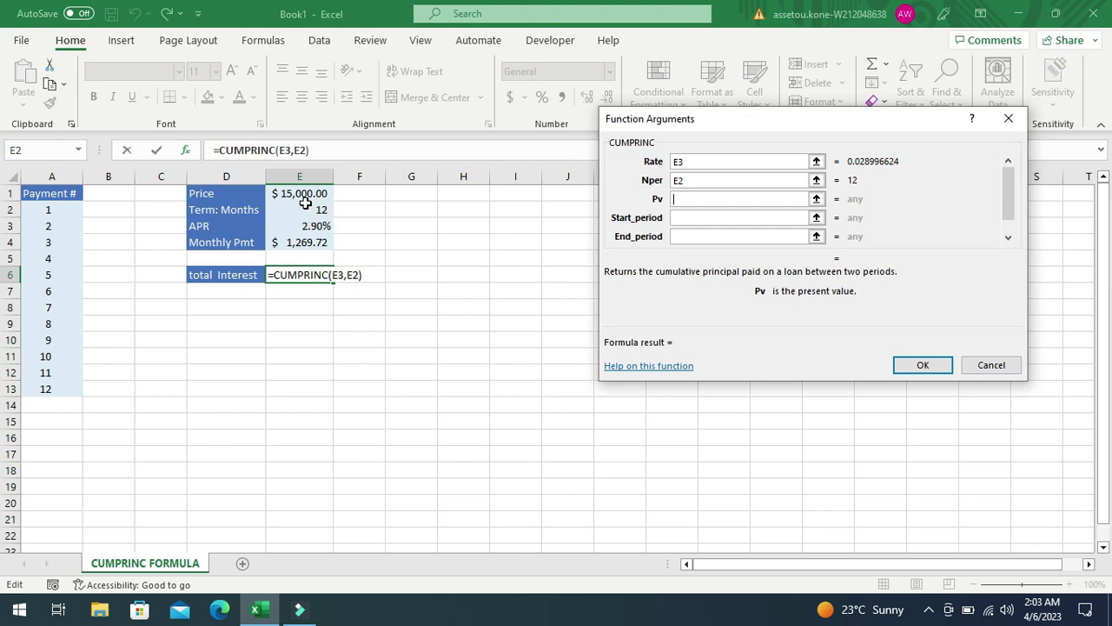
pyautogui.click(301, 194)
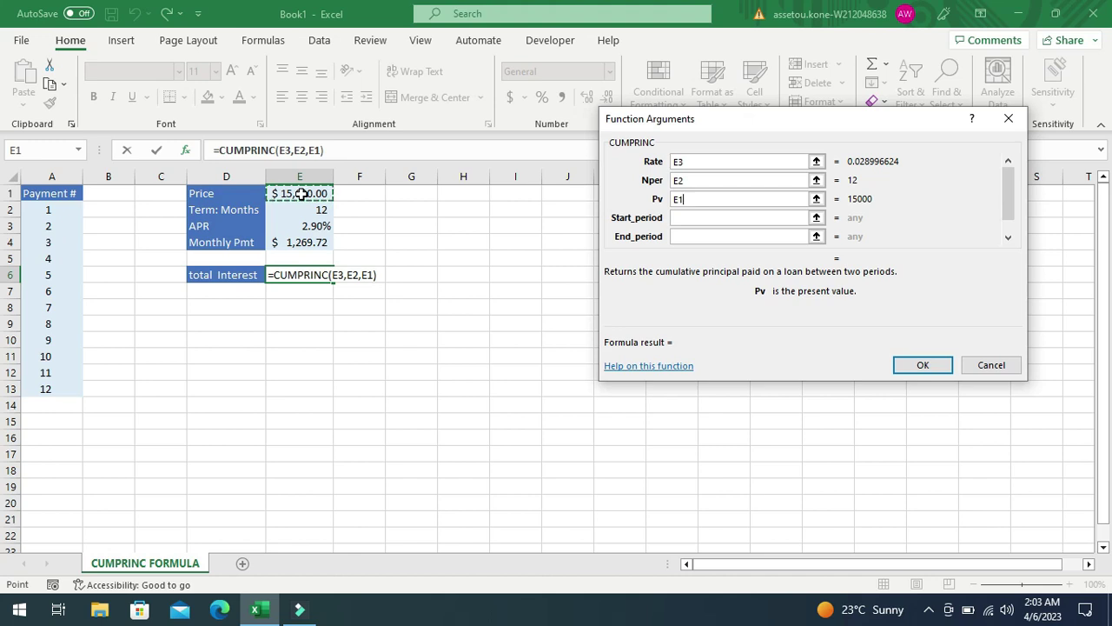
pyautogui.press('Tab')
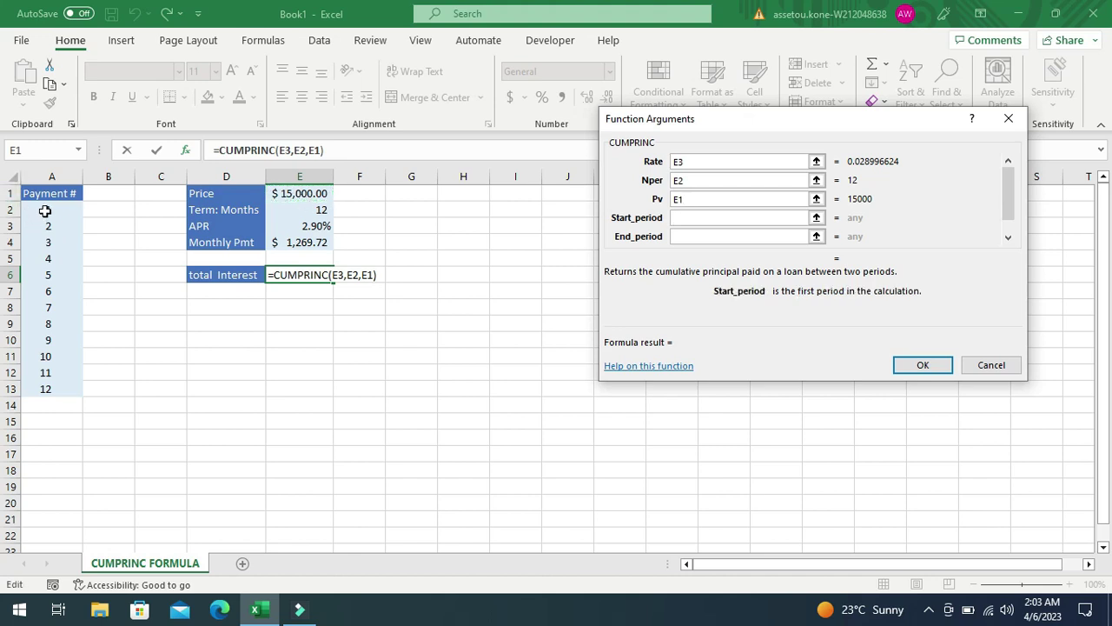
# Step: Set start period A2, end period A13 and type "0", and confirm, giving -15000
pyautogui.click(44, 209)
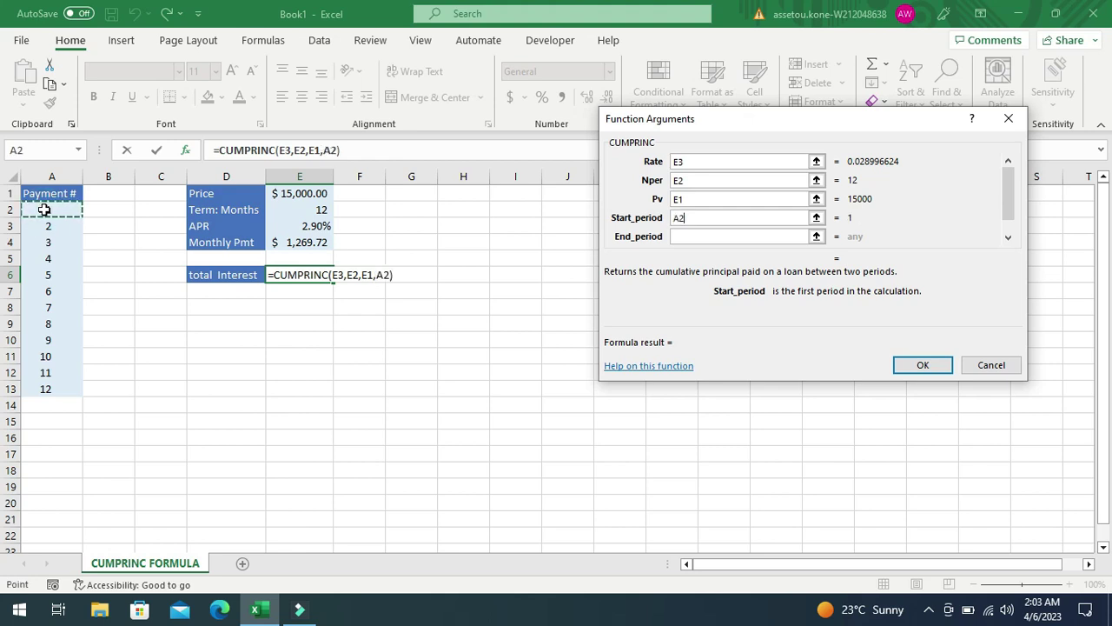
pyautogui.press('Tab')
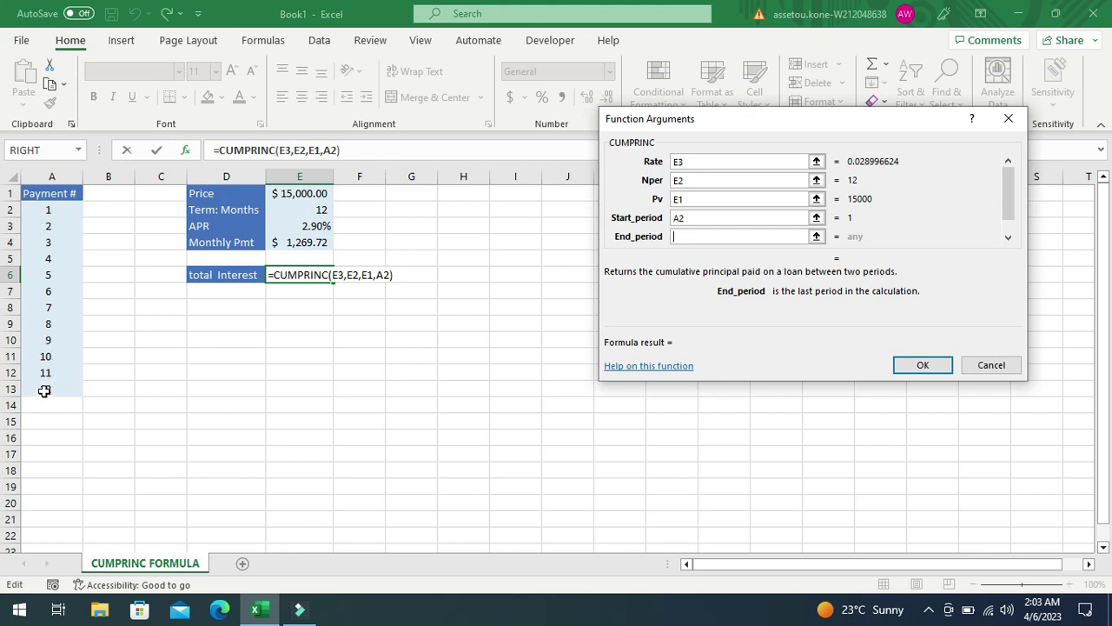
pyautogui.click(44, 391)
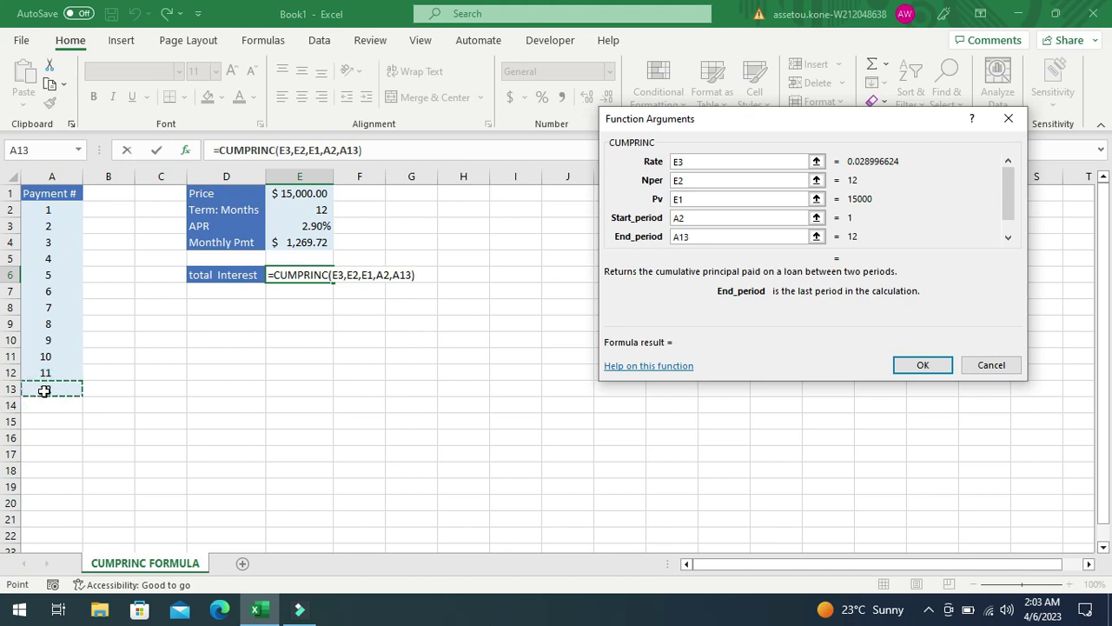
pyautogui.press('Tab')
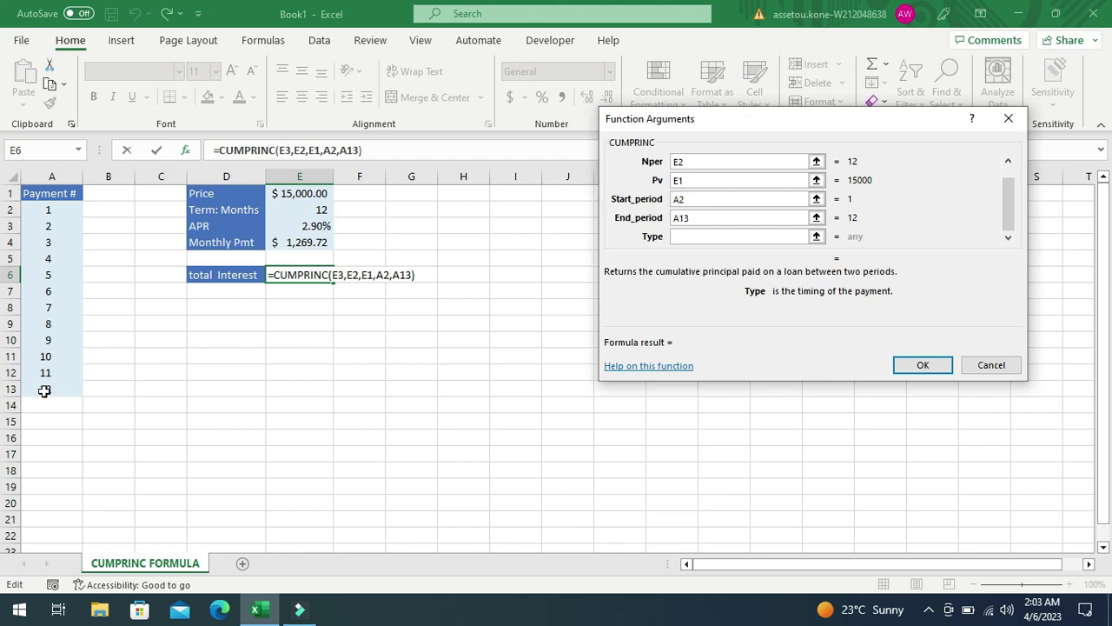
pyautogui.write('"')
pyautogui.write('0')
pyautogui.write('"')
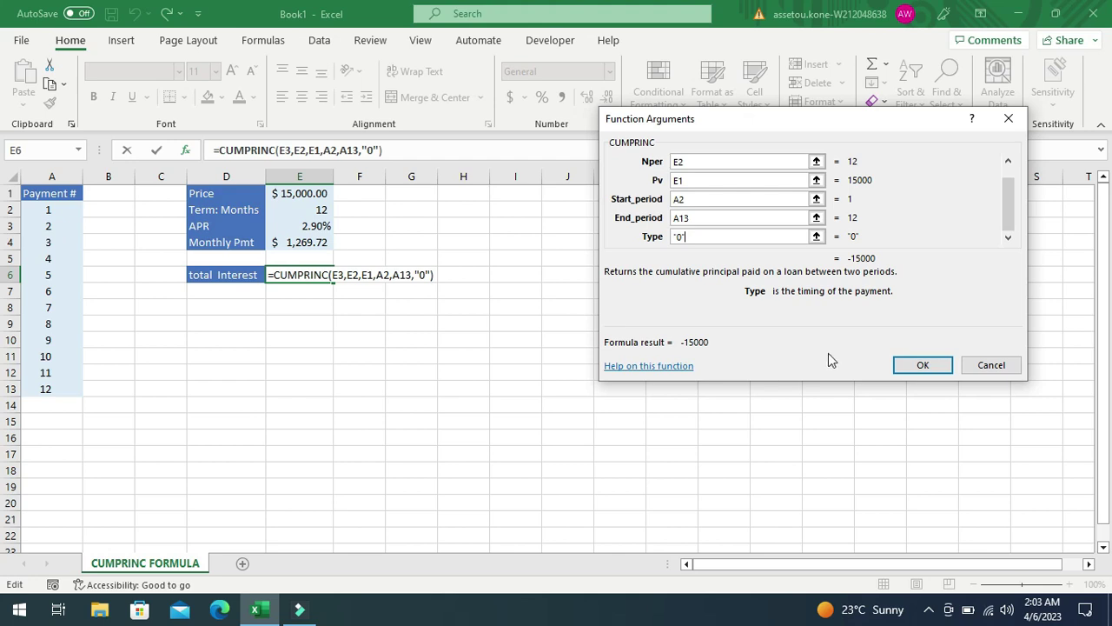
pyautogui.click(898, 366)
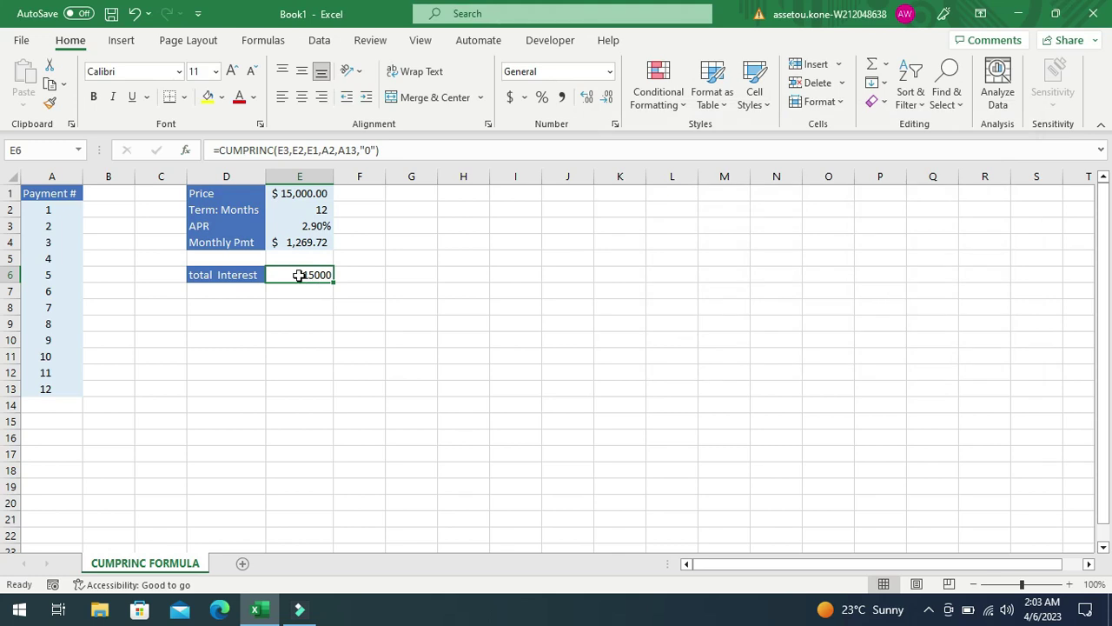
# Step: Change E6 to =-CUMPRINC(E3,E2,E1,A2,A13,"0") so the total shows positive 15000
pyautogui.doubleClick(298, 274)
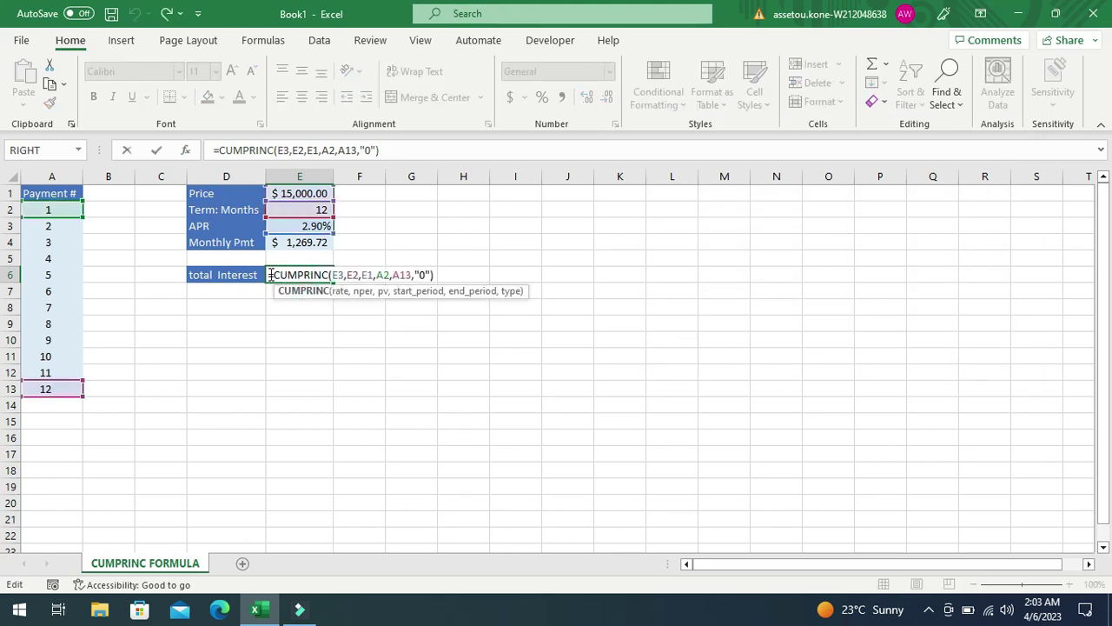
pyautogui.click(271, 274)
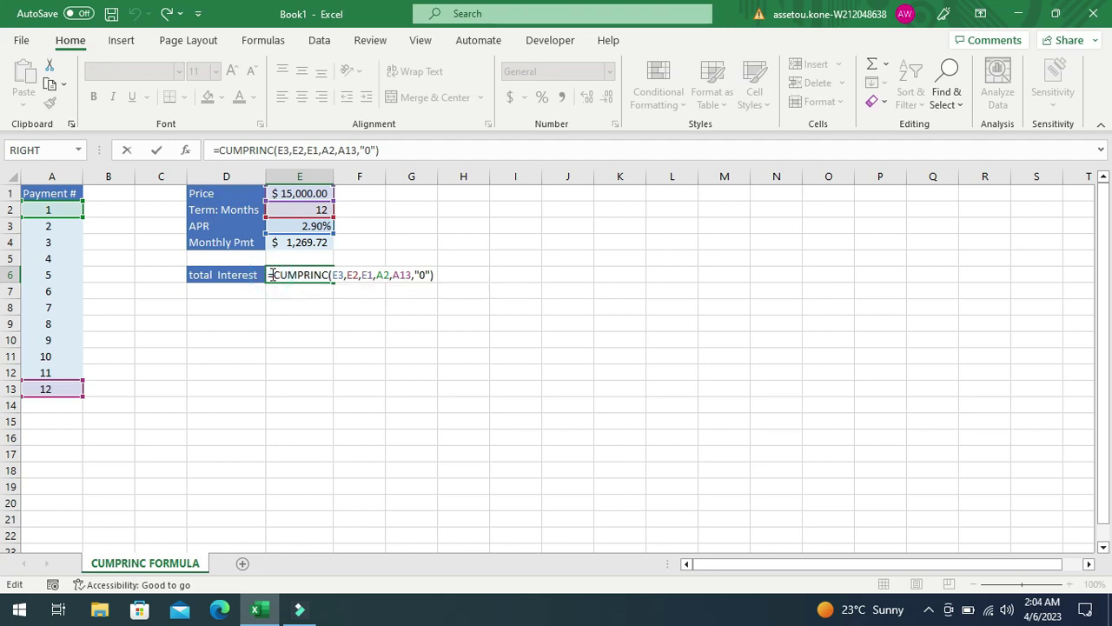
pyautogui.write('-')
pyautogui.press('Return')
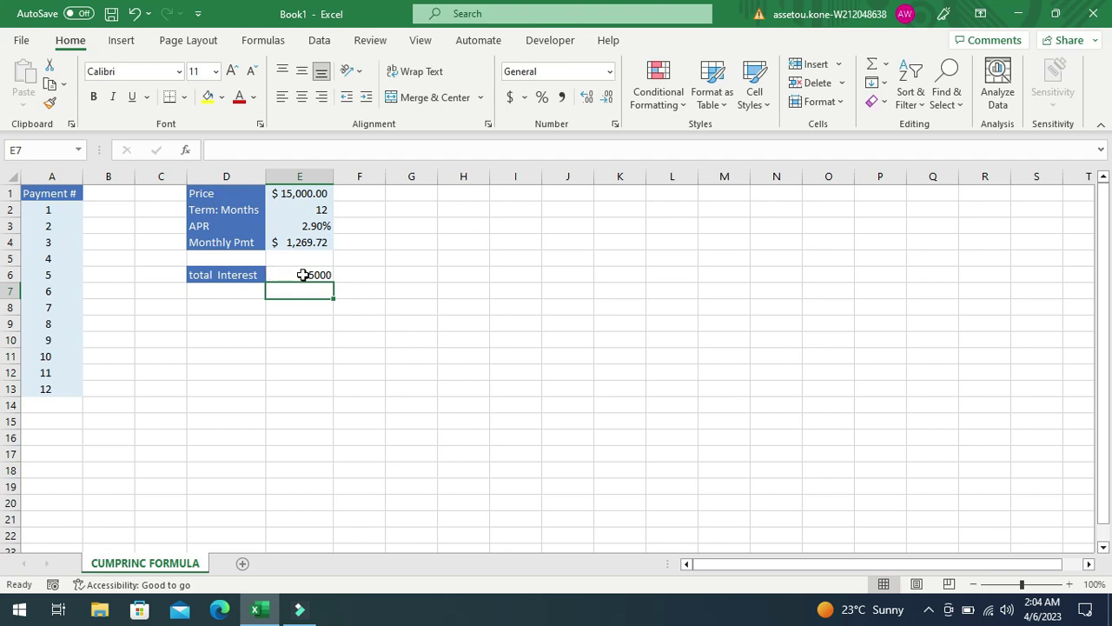
pyautogui.click(302, 275)
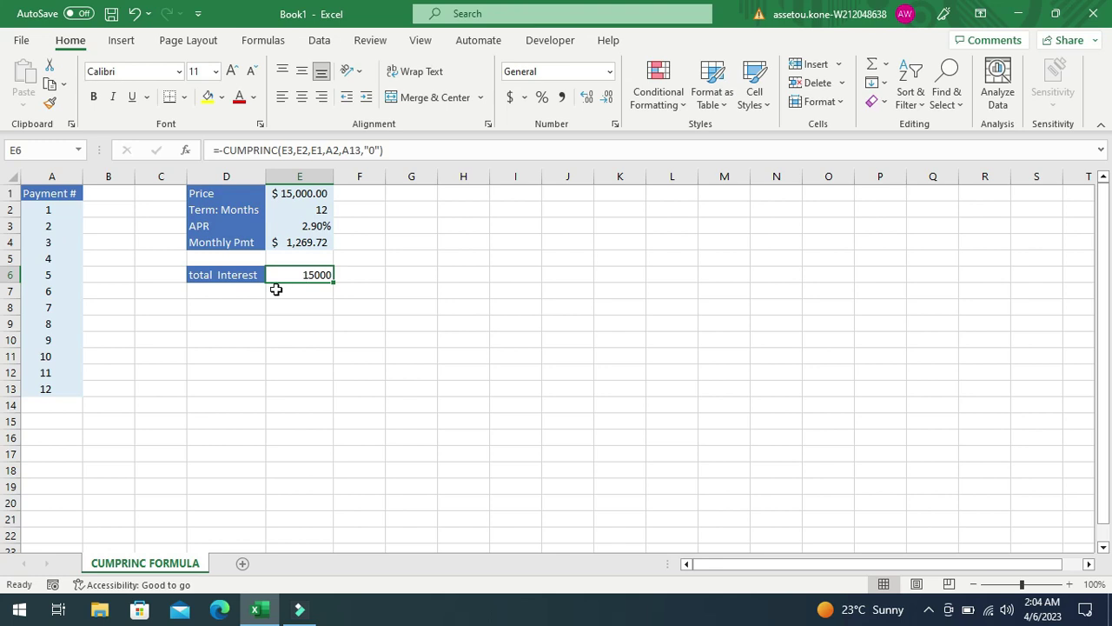
pyautogui.click(196, 307)
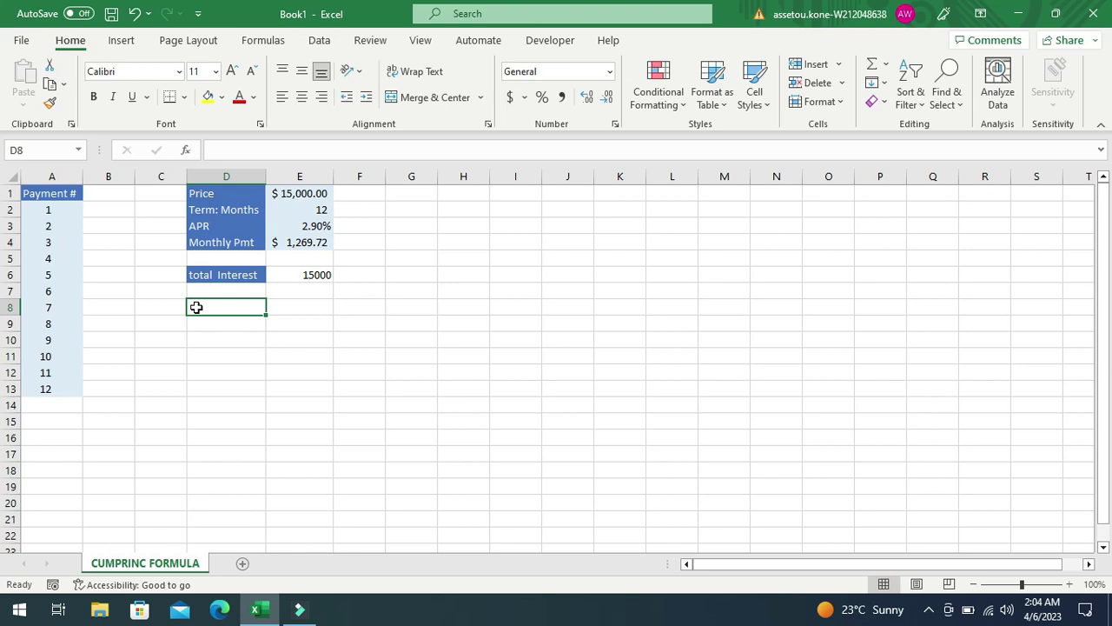
# Step: Enter the label 'Half interest' in cell D8 below total Interest
pyautogui.moveTo(196, 308); pyautogui.dragTo(299, 193)
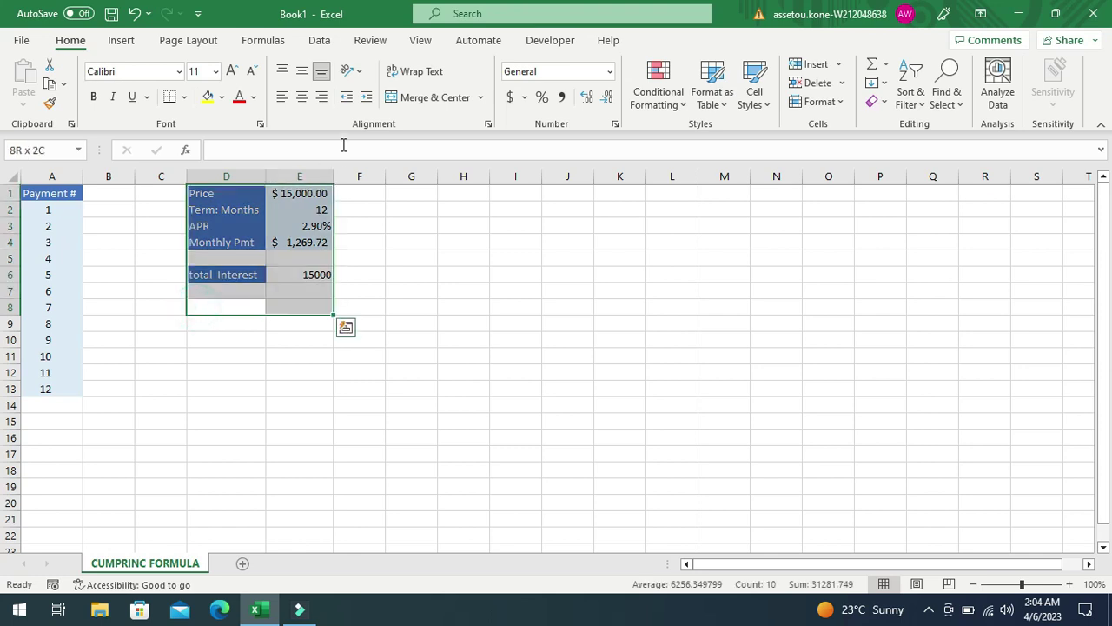
pyautogui.click(404, 236)
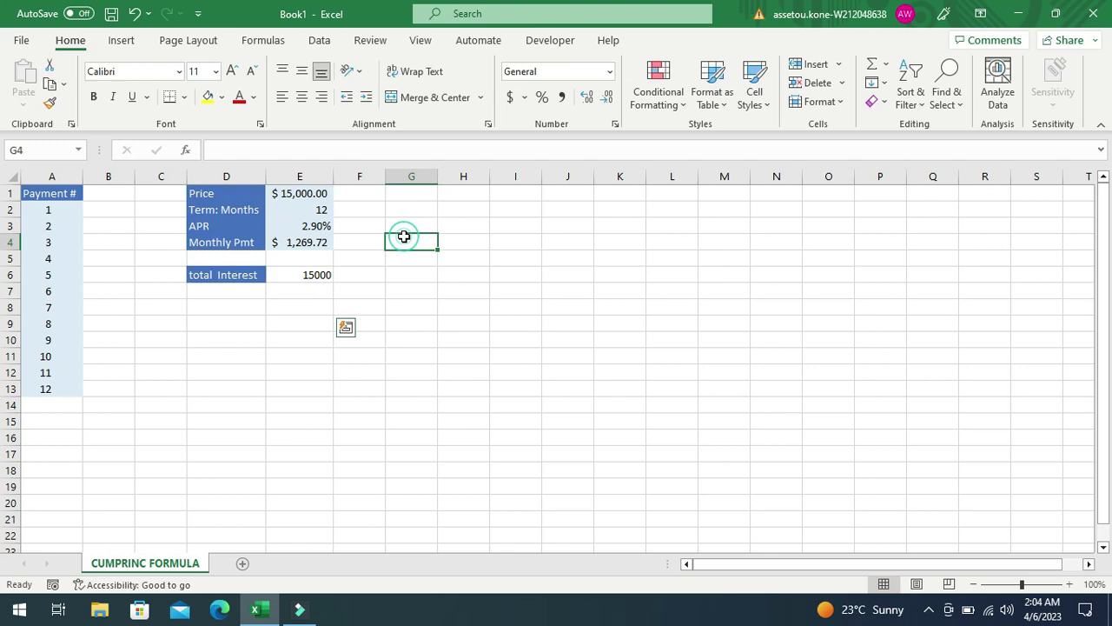
pyautogui.click(212, 304)
pyautogui.click(212, 305)
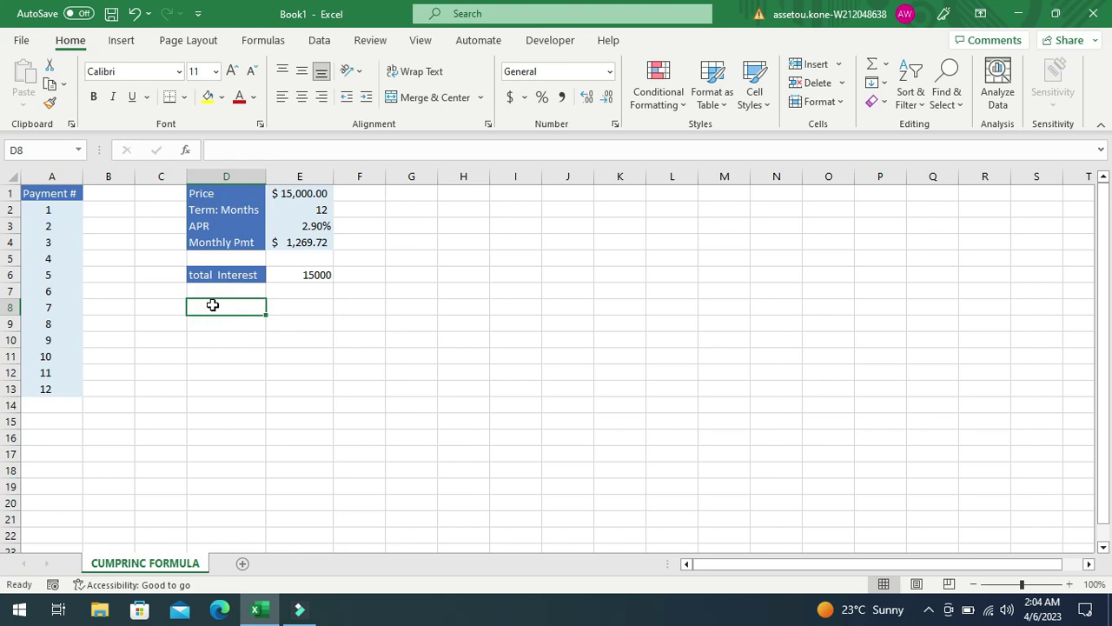
pyautogui.write('h')
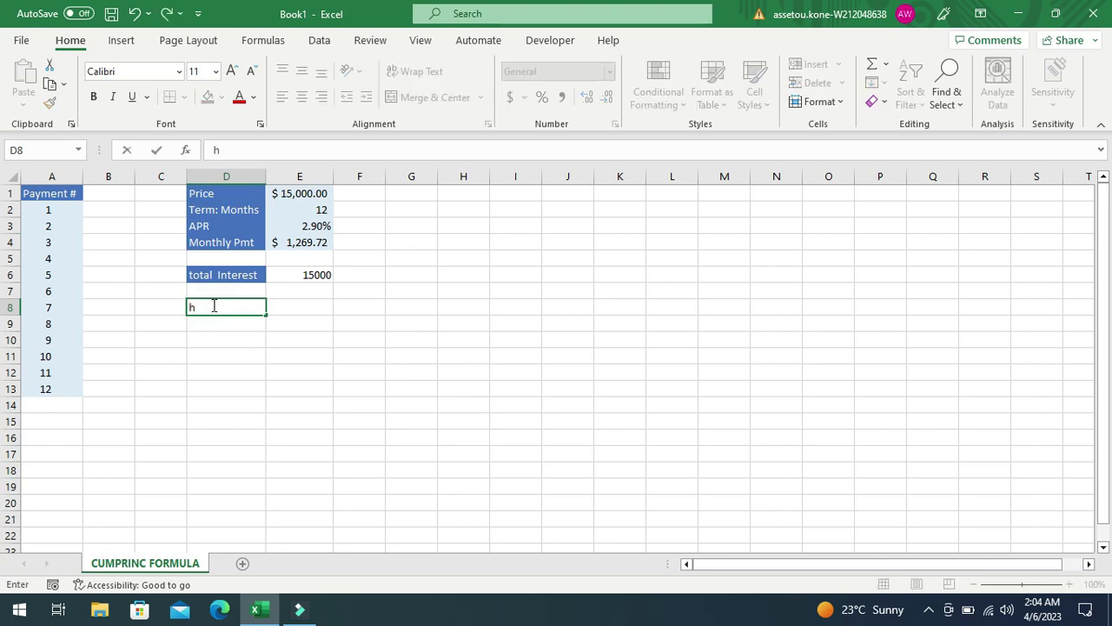
pyautogui.press('BackSpace')
pyautogui.write('H')
pyautogui.write('al')
pyautogui.write('f')
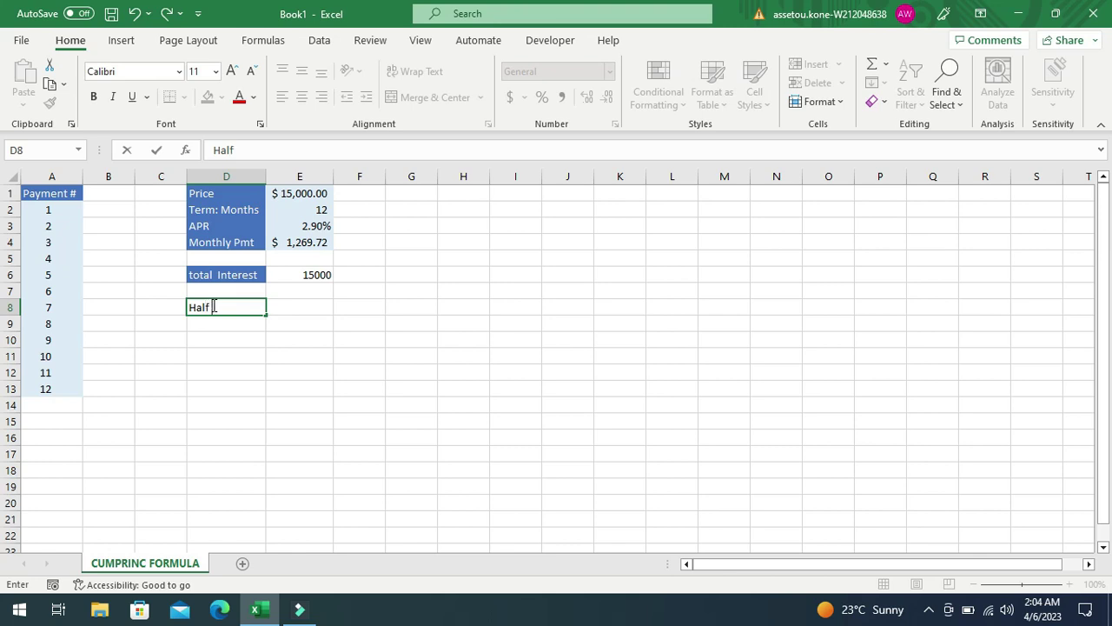
pyautogui.write(' interes')
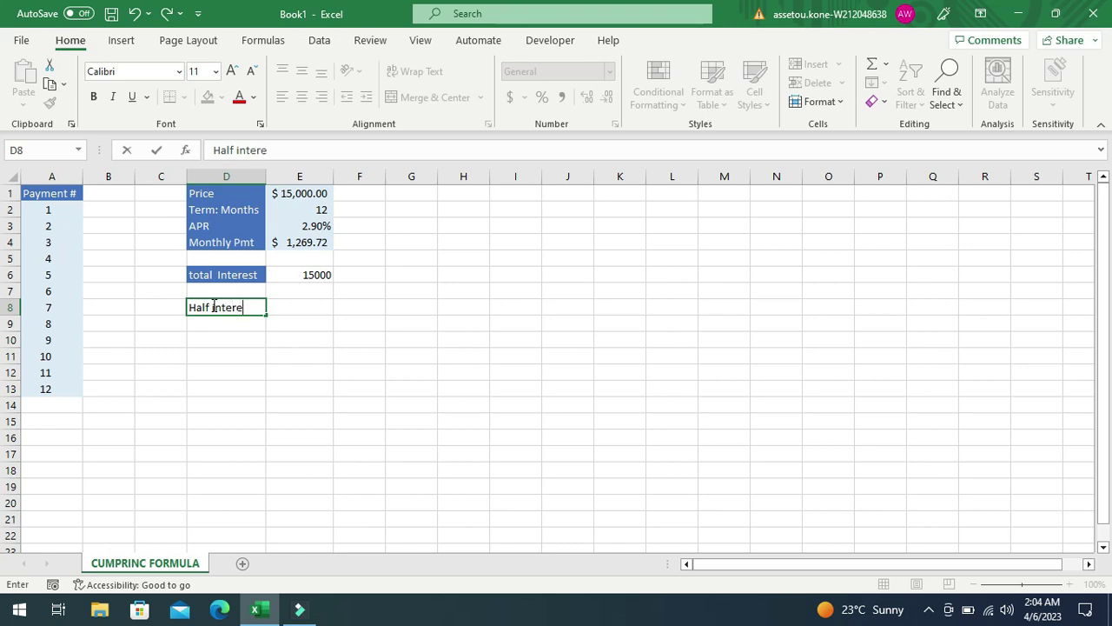
pyautogui.write('t')
pyautogui.press('Return')
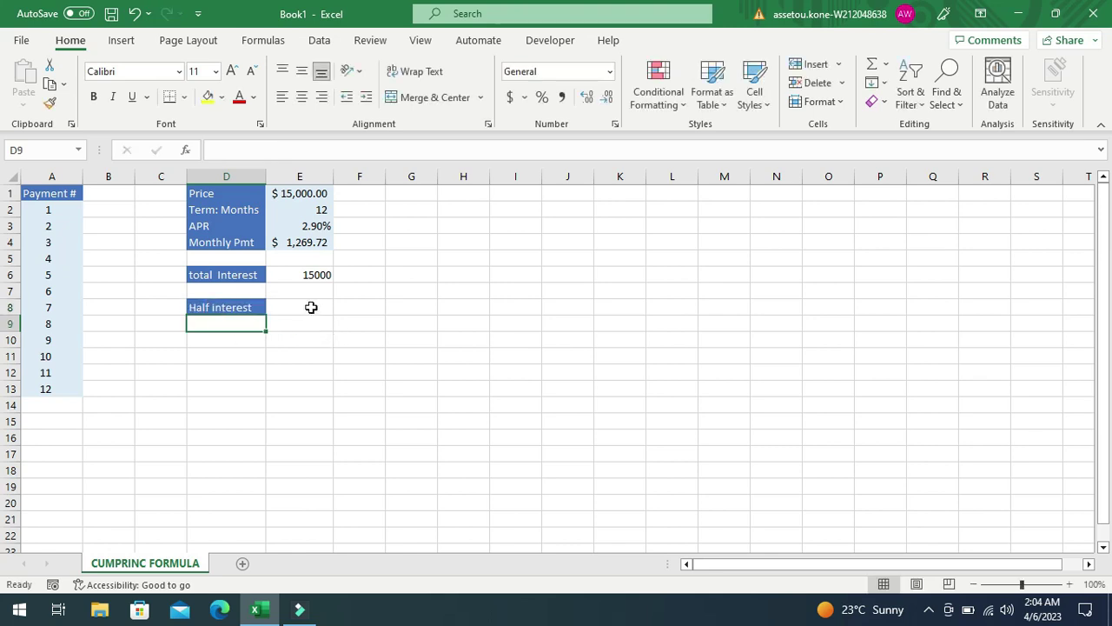
pyautogui.click(311, 307)
# Step: Start =CUMPRINC in E8 from AutoComplete and bring up its Function Arguments form
pyautogui.write('=')
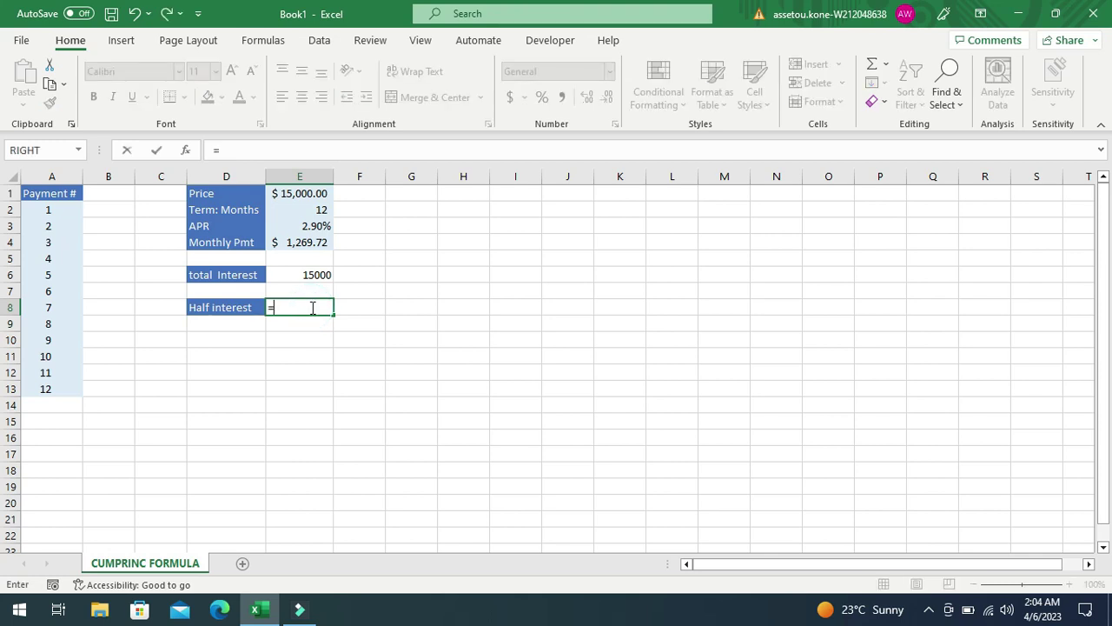
pyautogui.write('cu')
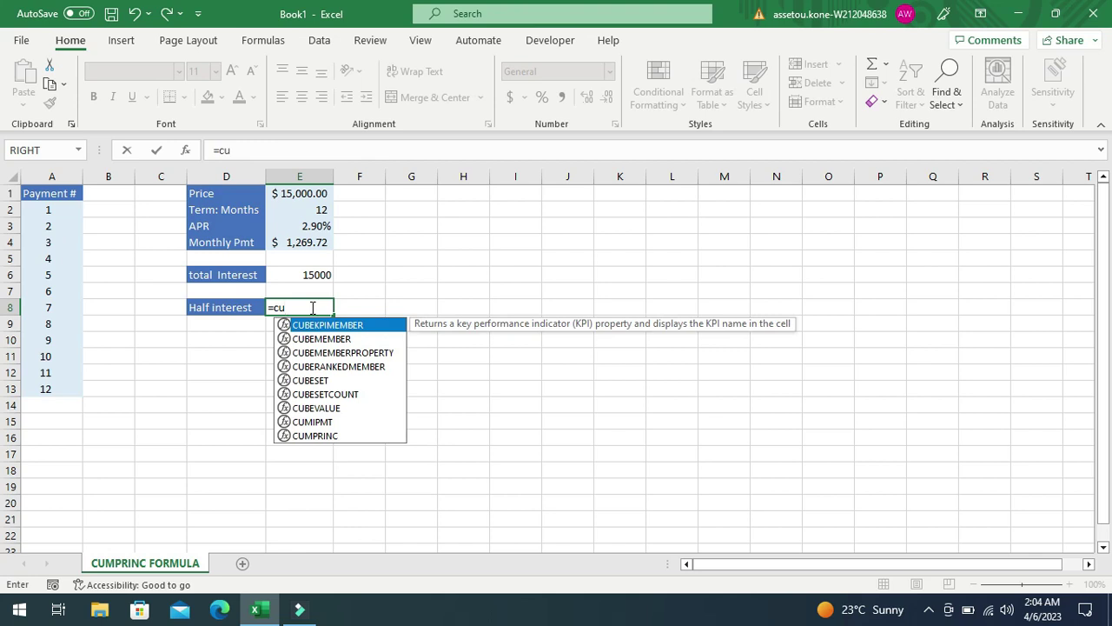
pyautogui.write('mpri')
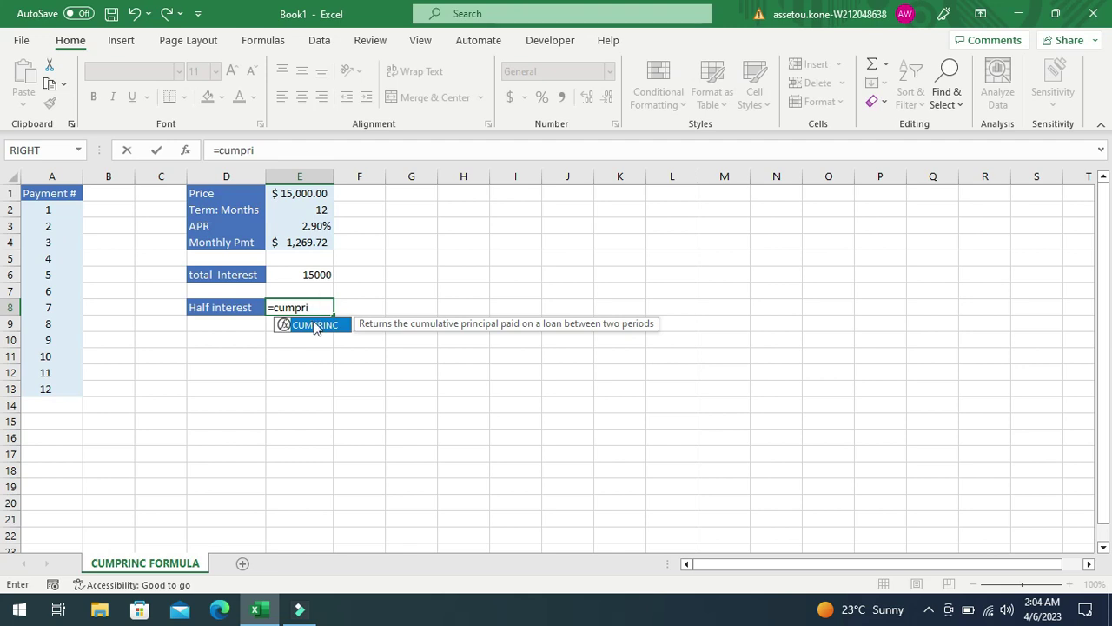
pyautogui.doubleClick(316, 327)
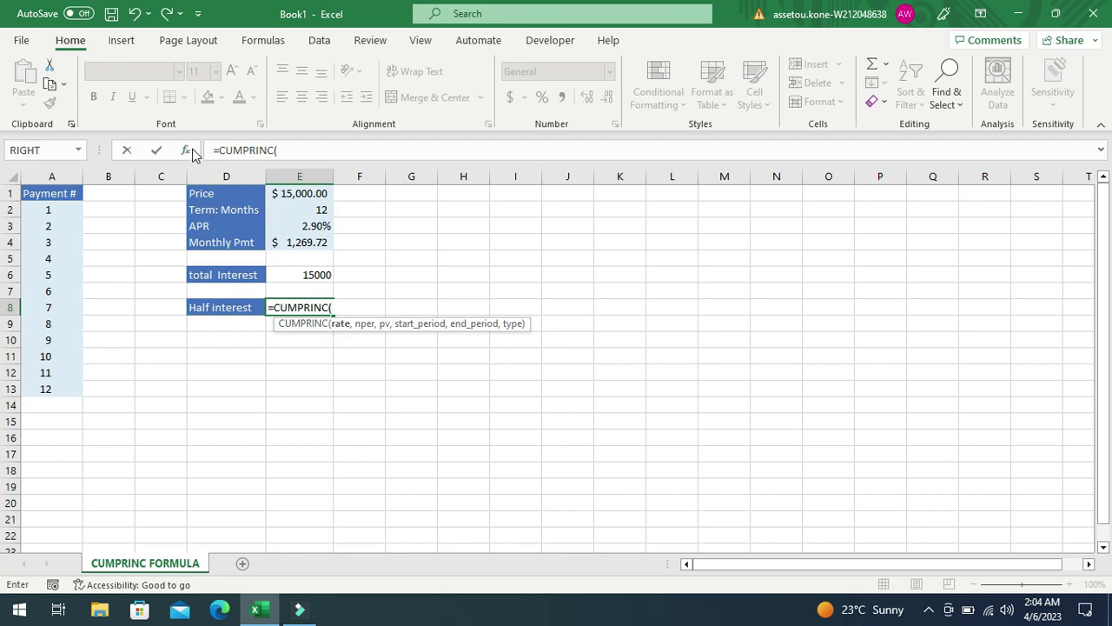
pyautogui.click(191, 151)
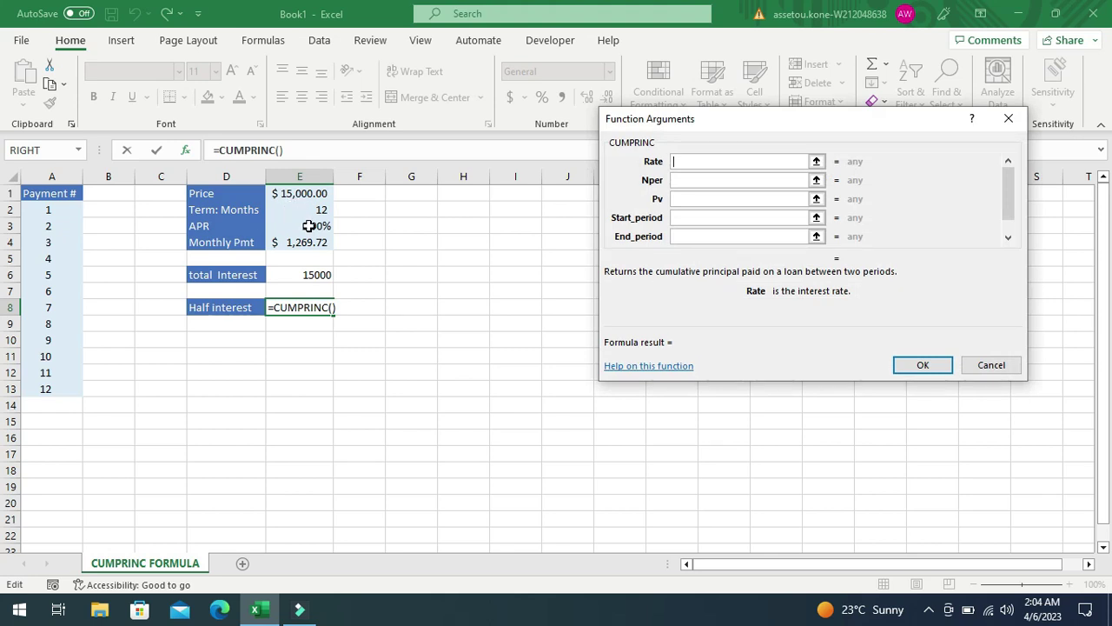
# Step: Set CUMPRINC's Rate, Nper and Pv to E3, E2 and E1
pyautogui.click(309, 226)
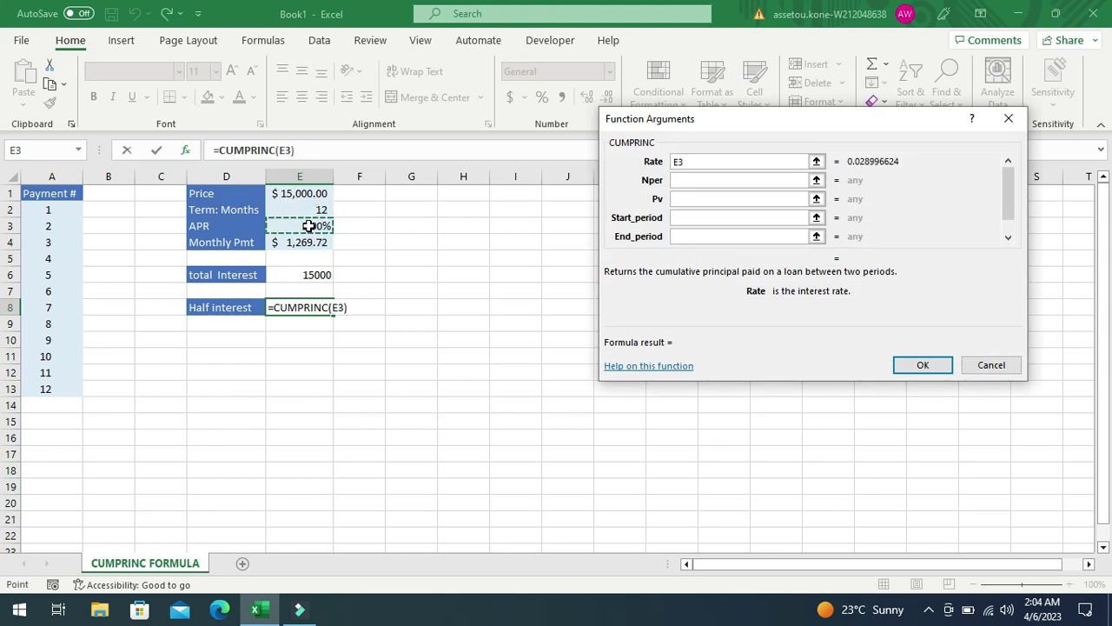
pyautogui.press('Tab')
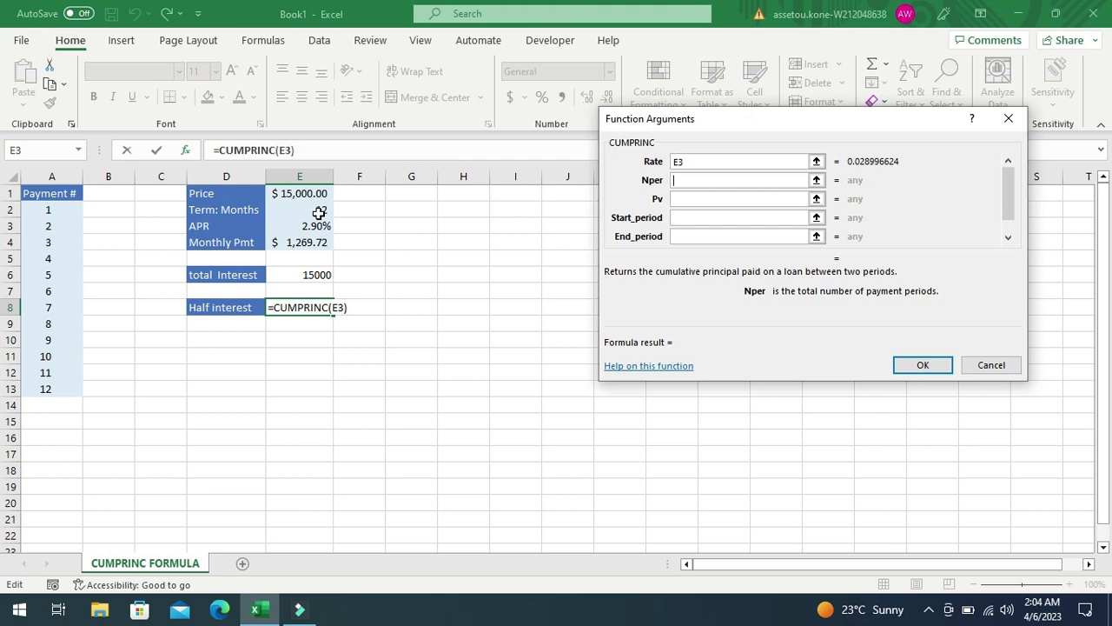
pyautogui.click(319, 210)
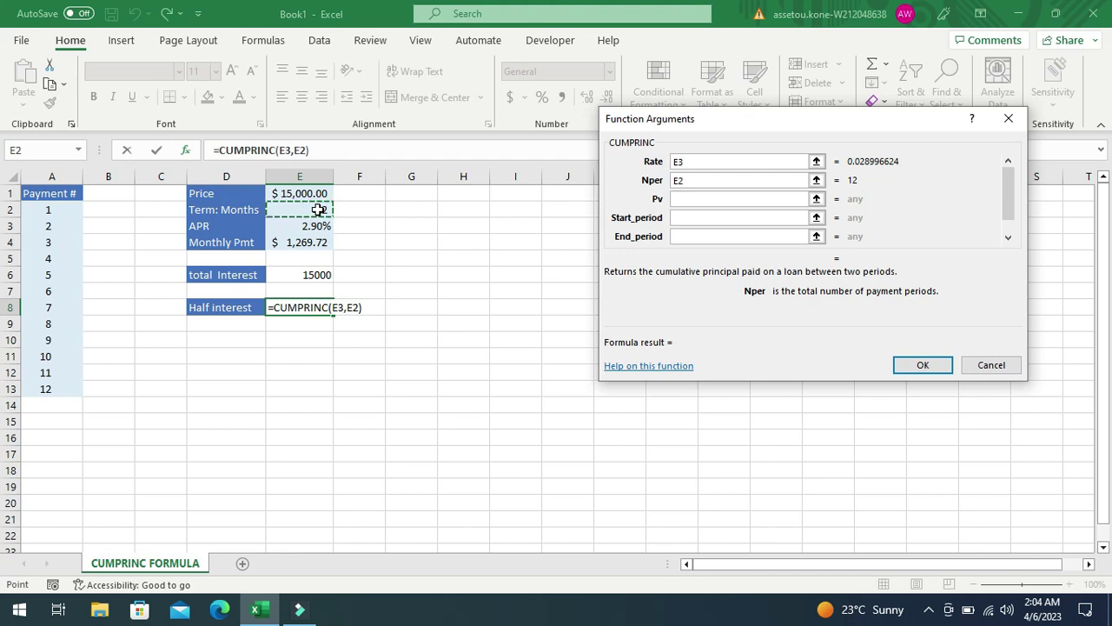
pyautogui.press('Tab')
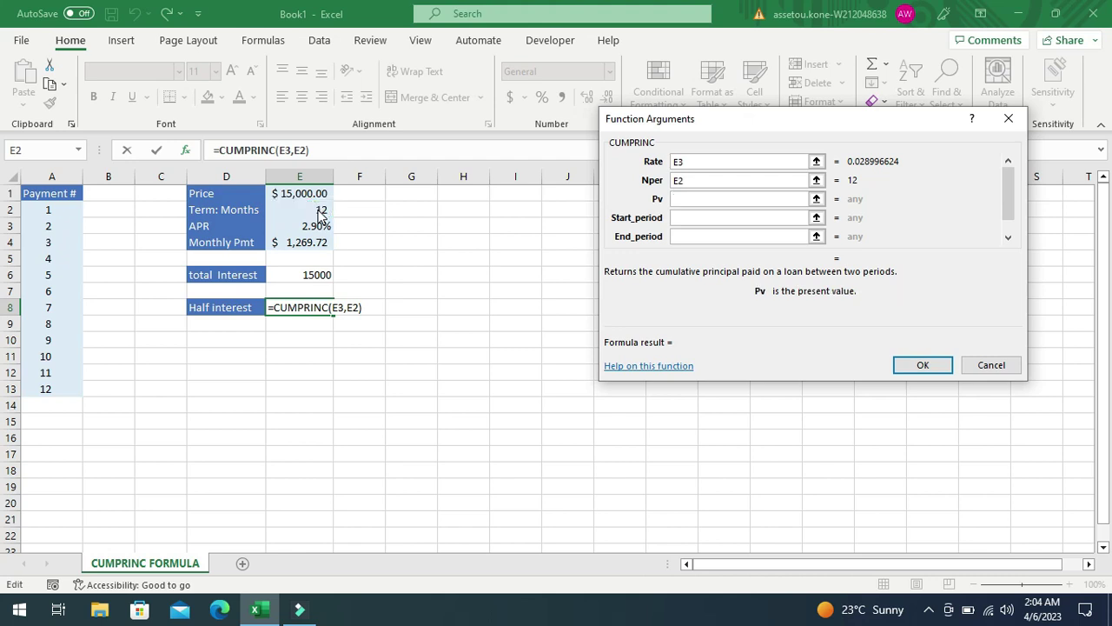
pyautogui.click(301, 192)
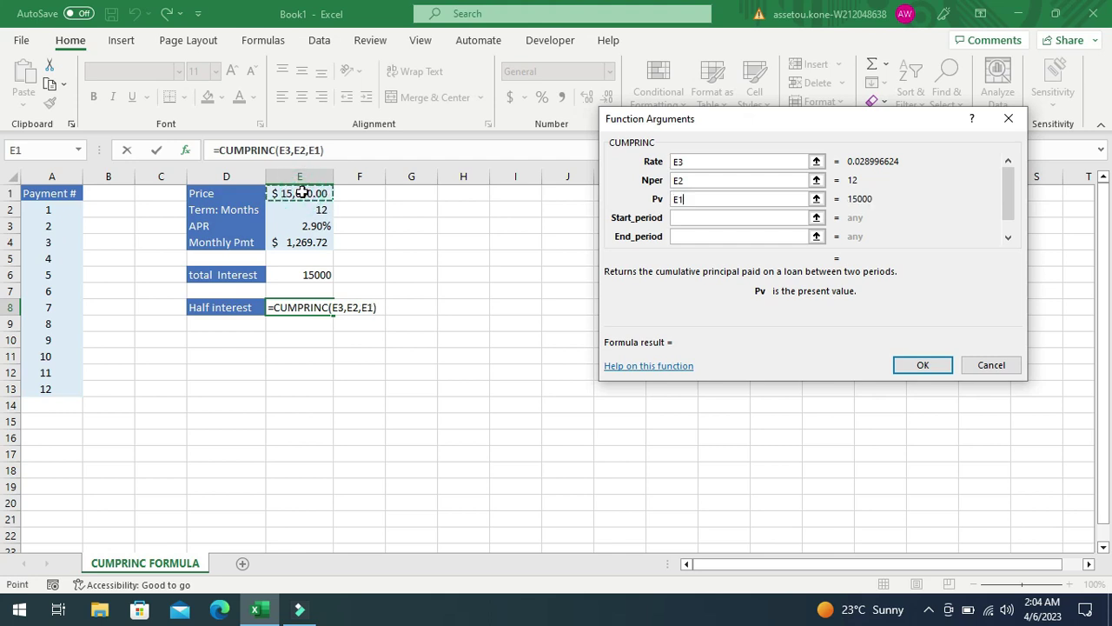
pyautogui.press('Tab')
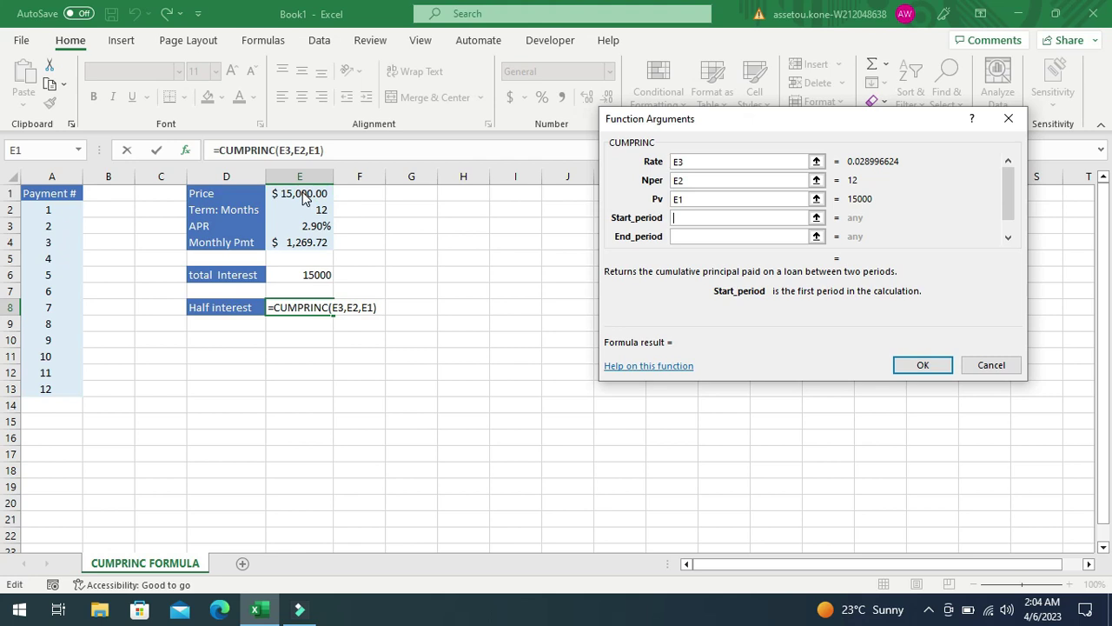
# Step: Set start period A2, end period A7 and type "0", previewing -6858.427877
pyautogui.click(39, 210)
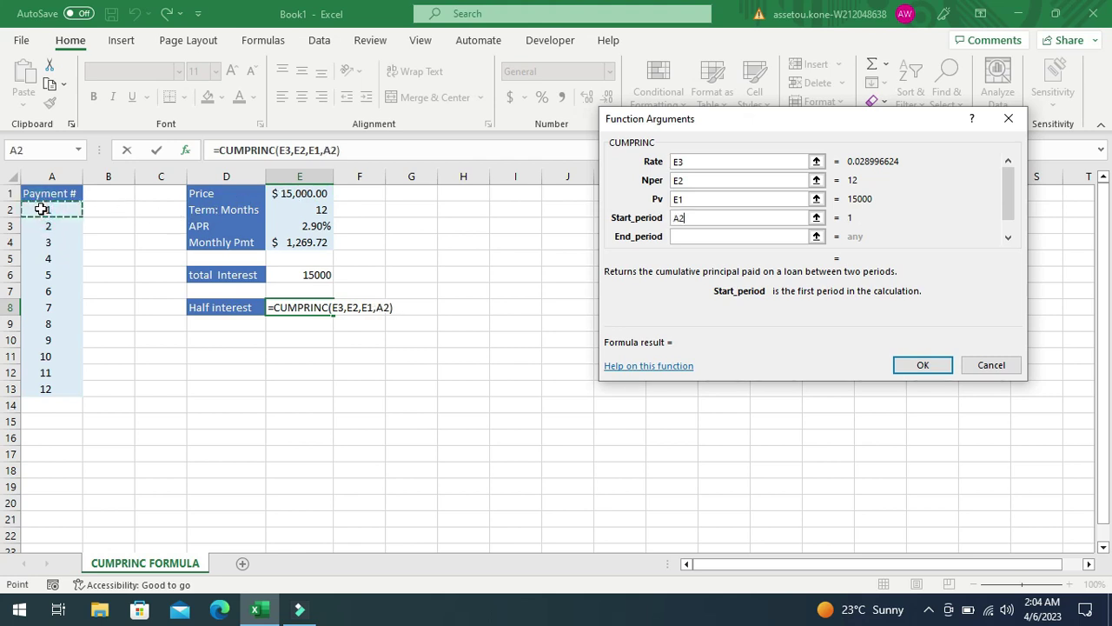
pyautogui.press('Tab')
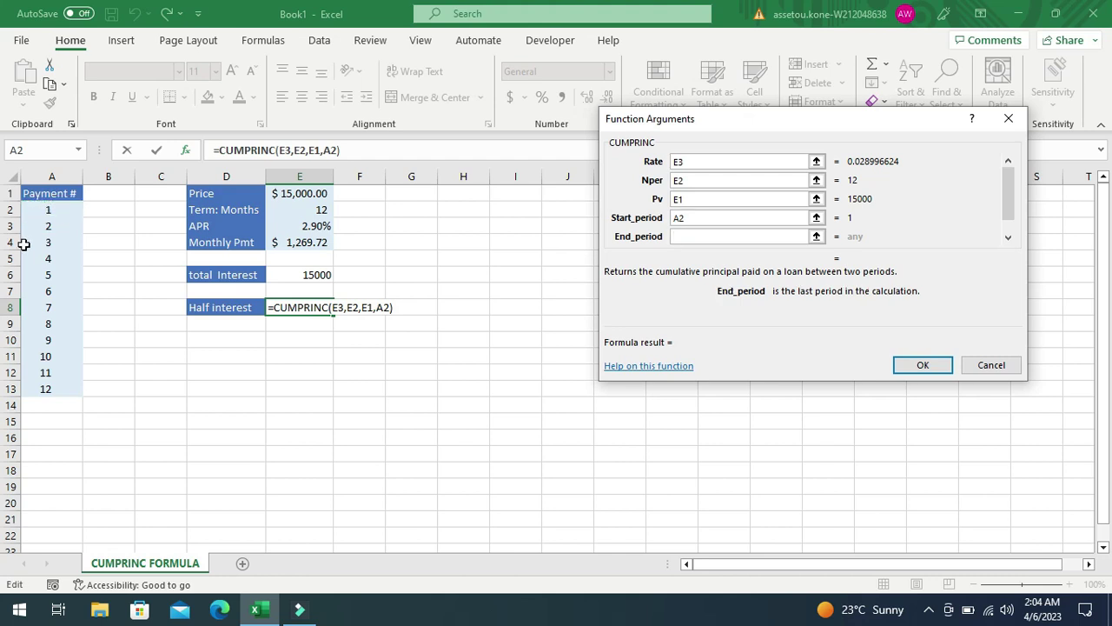
pyautogui.click(49, 295)
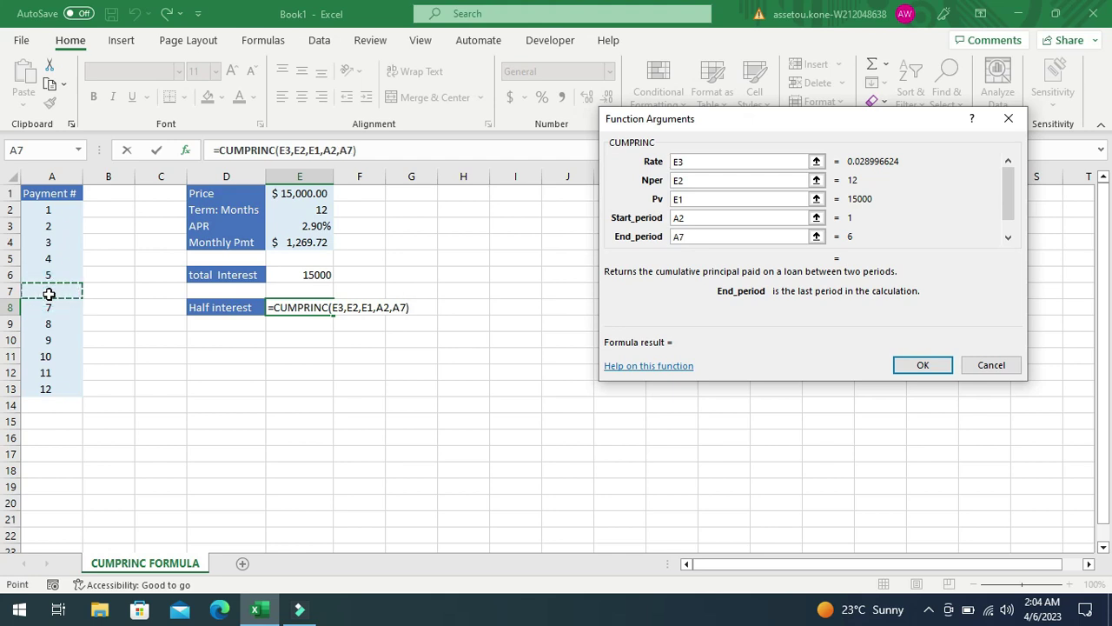
pyautogui.press('Tab')
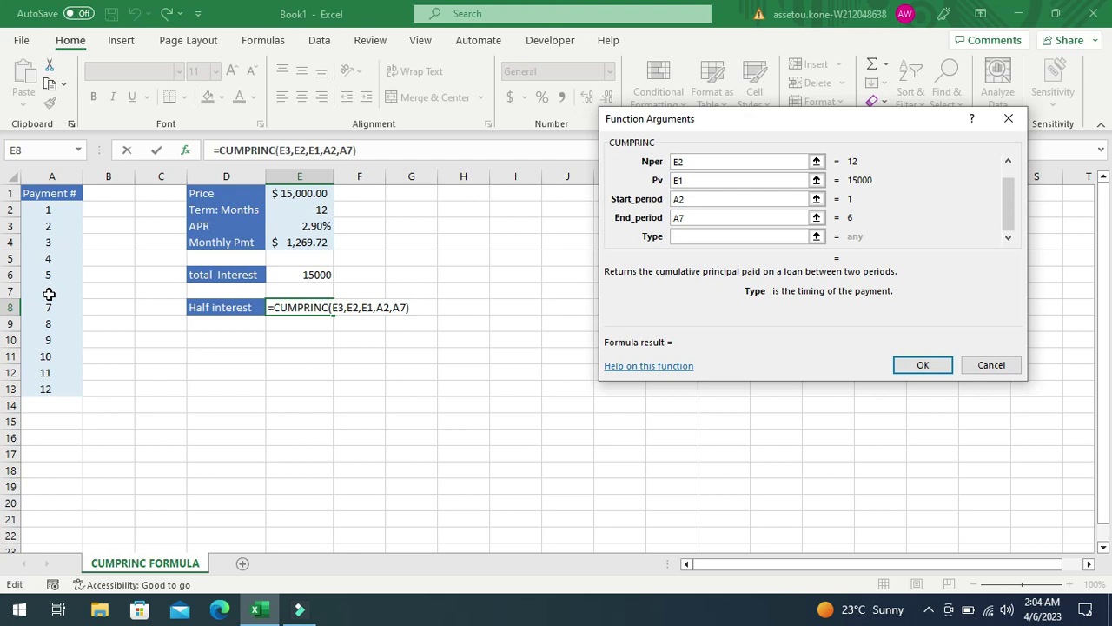
pyautogui.write('"')
pyautogui.write('0')
pyautogui.write('"')
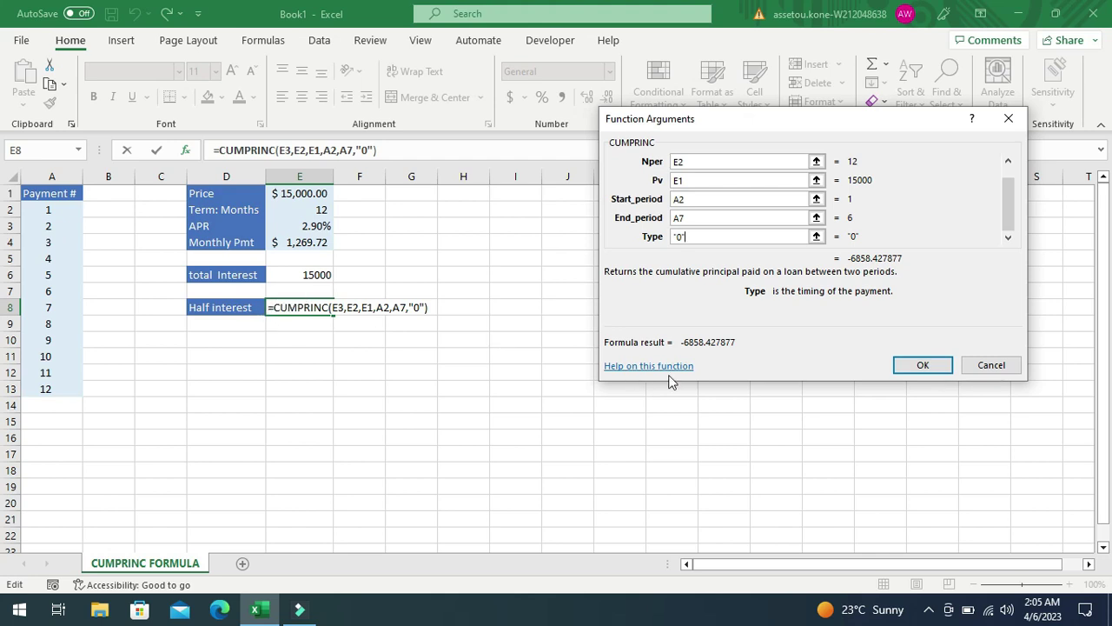
# Step: Confirm E8 and negate it to =-CUMPRINC(E3,E2,E1,A2,A7,"0"), showing 6858.427877
pyautogui.click(903, 369)
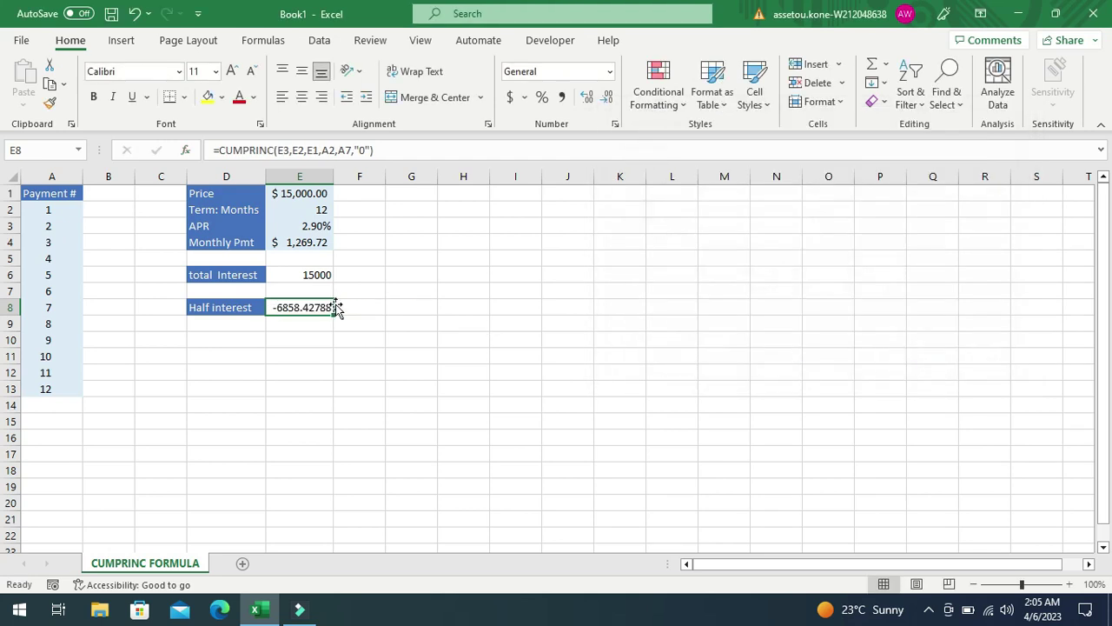
pyautogui.doubleClick(291, 308)
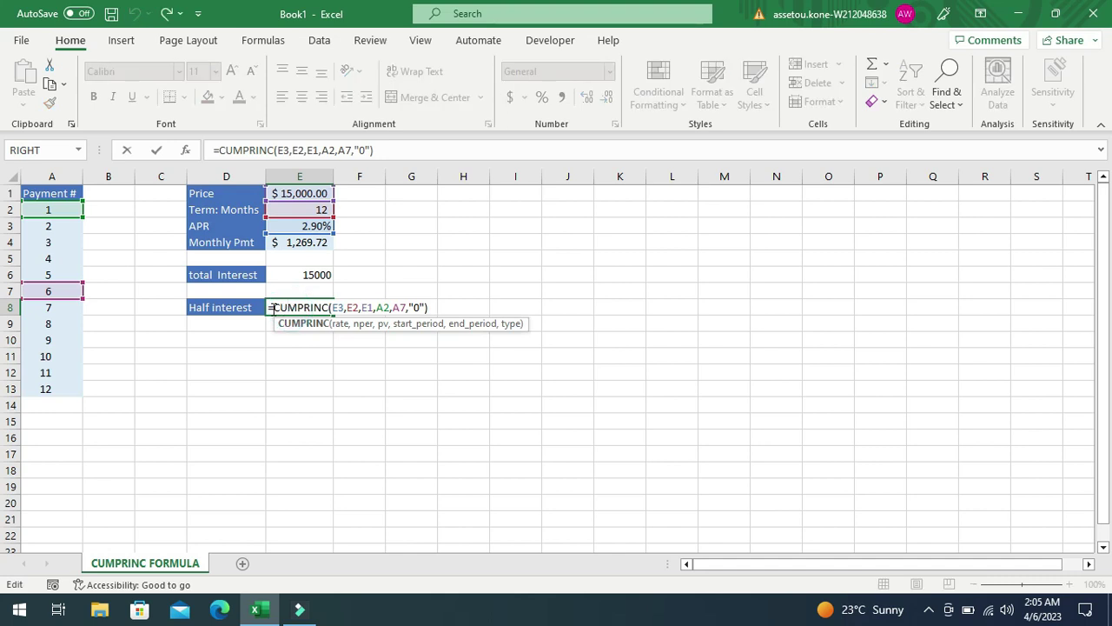
pyautogui.click(271, 310)
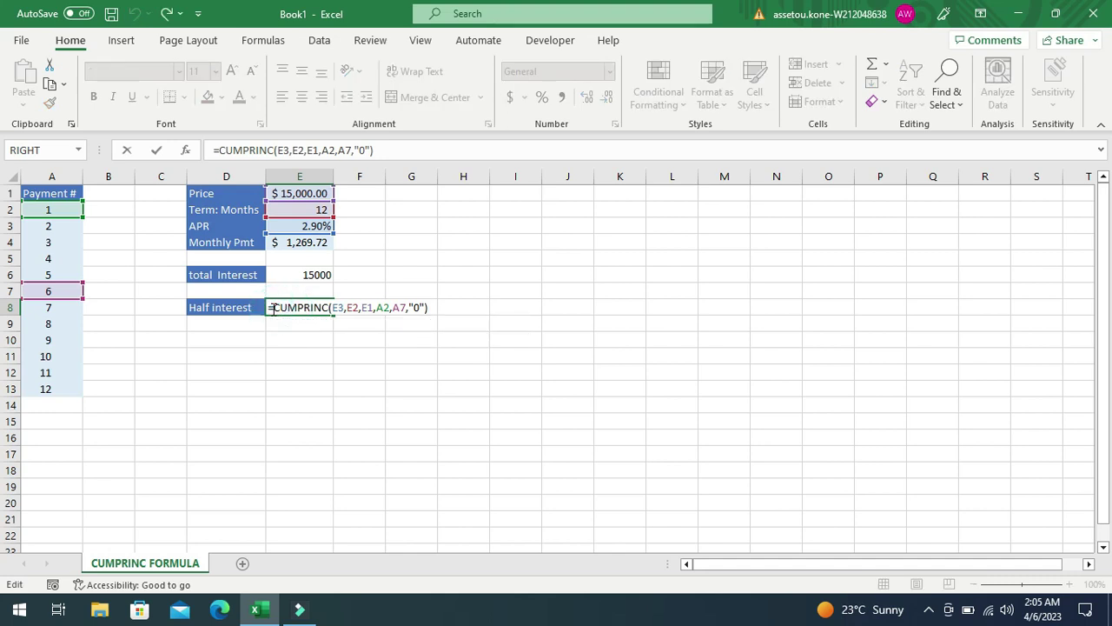
pyautogui.write('-')
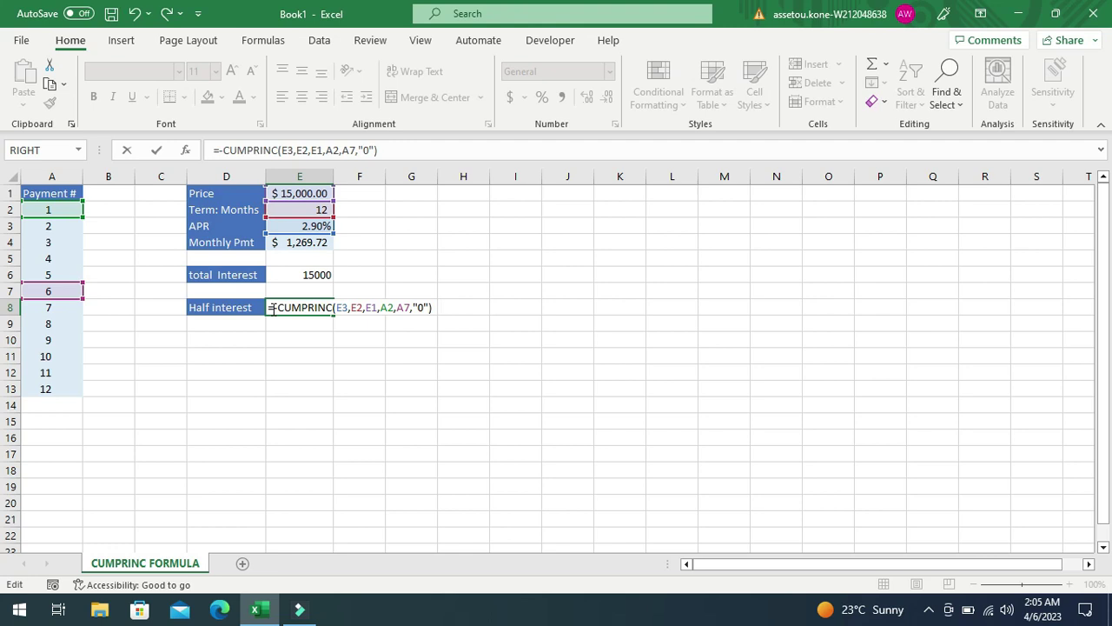
pyautogui.press('Return')
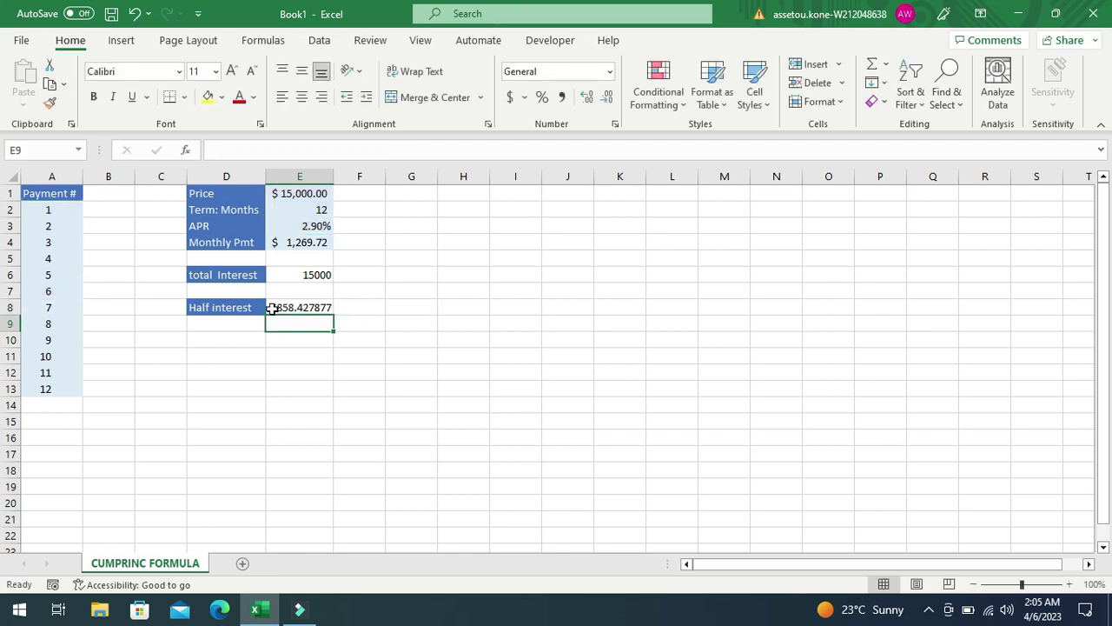